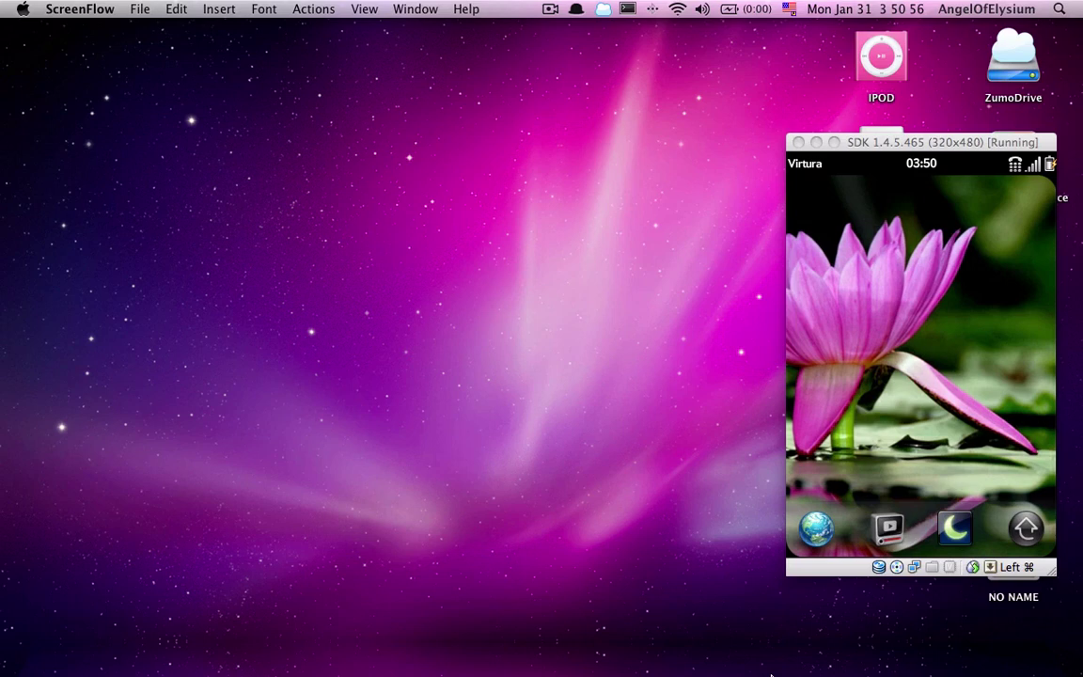
# - Launch WebOS Quick Install and position its window near the desktop's upper-left corner
pyautogui.moveTo(768, 658)
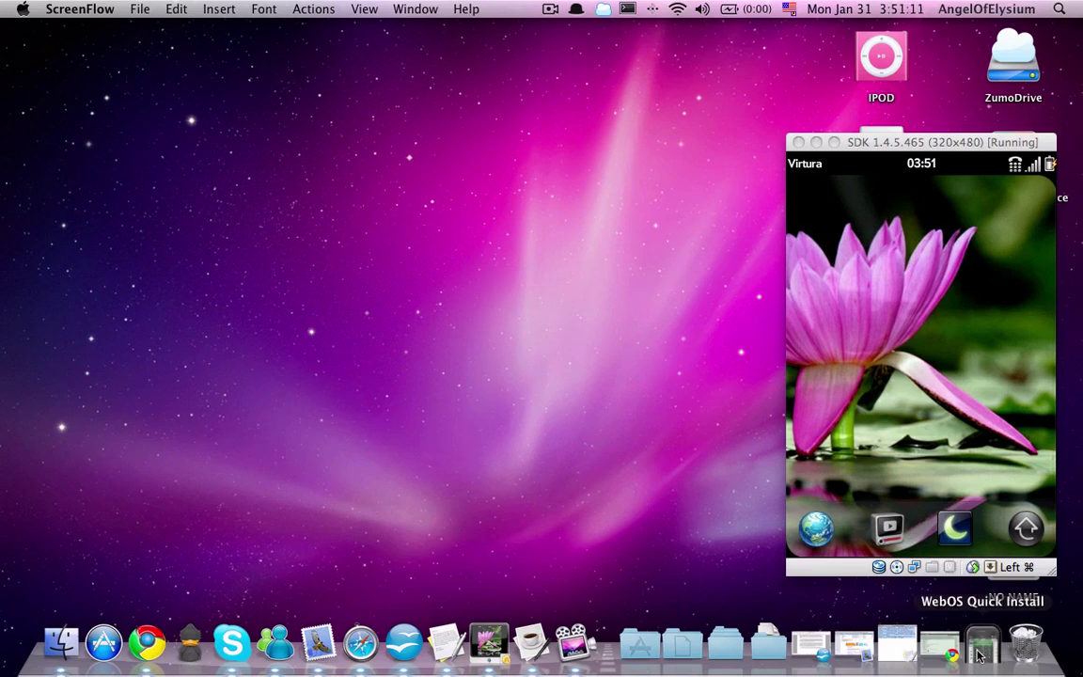
pyautogui.press('alt+super+d')
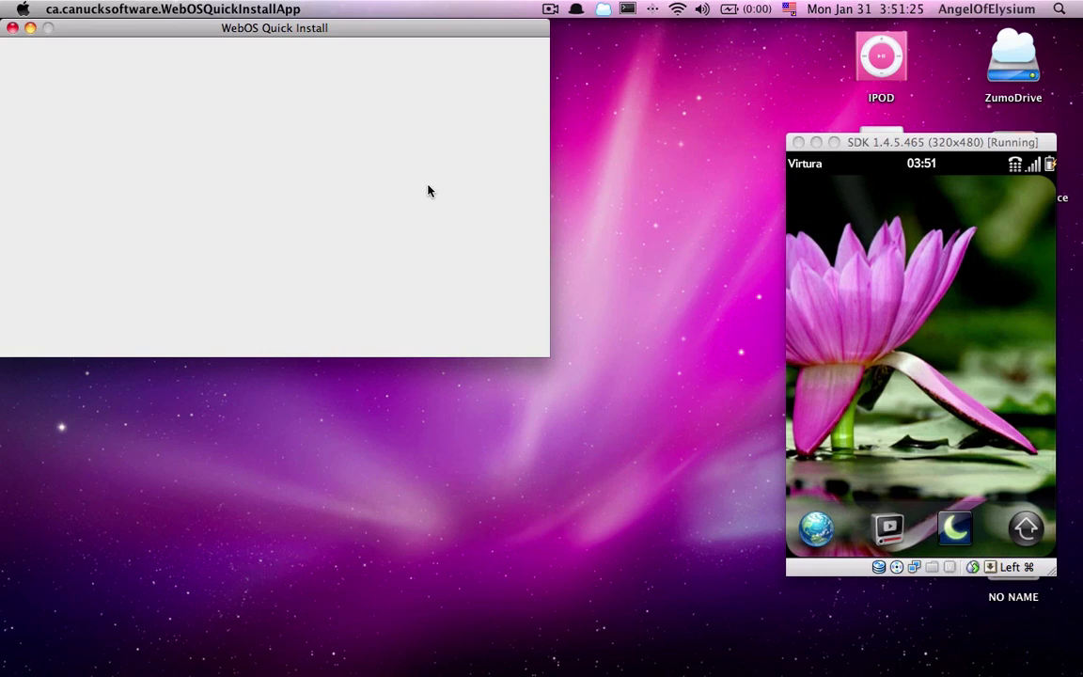
pyautogui.moveTo(424, 31); pyautogui.dragTo(450, 103)
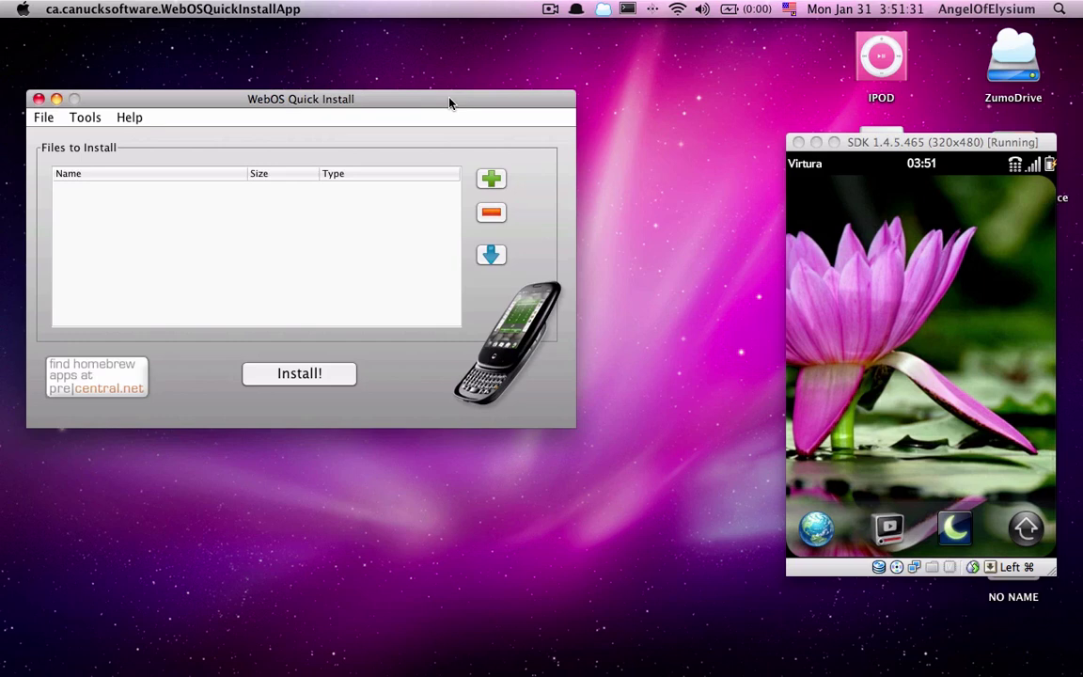
pyautogui.moveTo(449, 102); pyautogui.dragTo(438, 51)
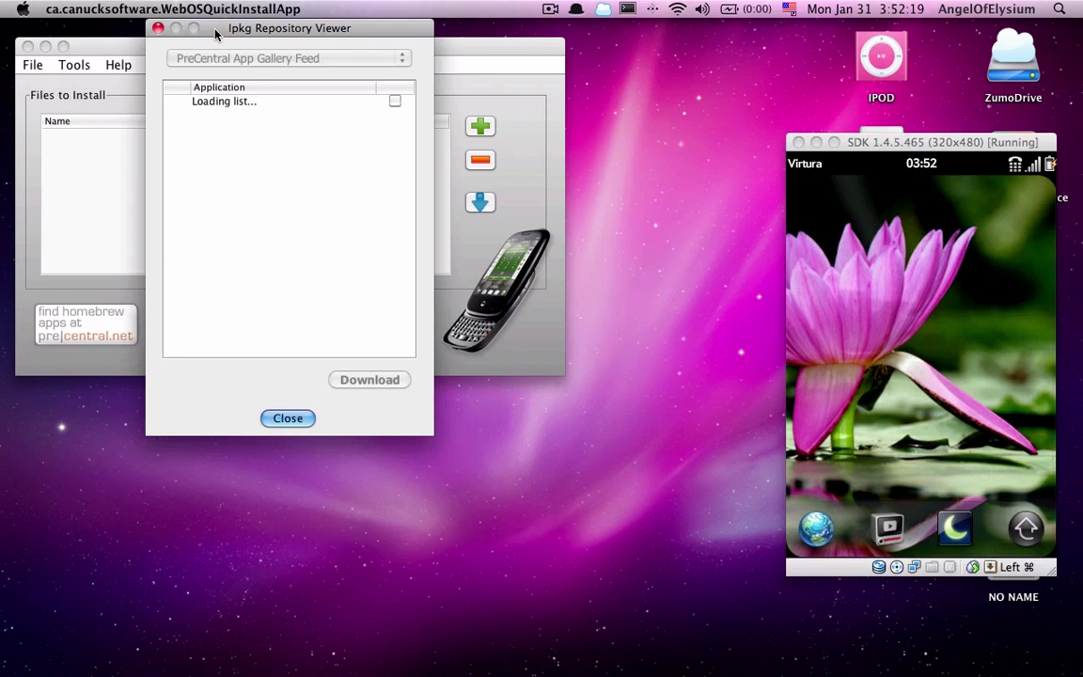
# - Switch the Ipkg Repository Viewer to WebOS-Internals Feed (Emulator), download Preware, and close the viewer
pyautogui.moveTo(216, 34); pyautogui.dragTo(373, 93)
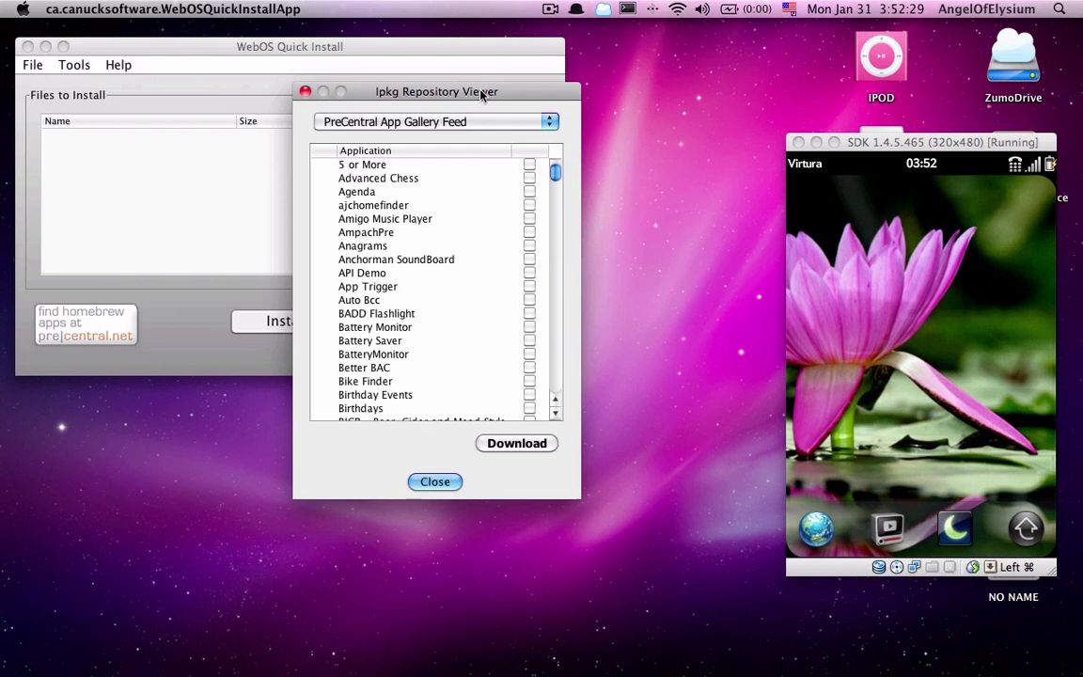
pyautogui.click(540, 125)
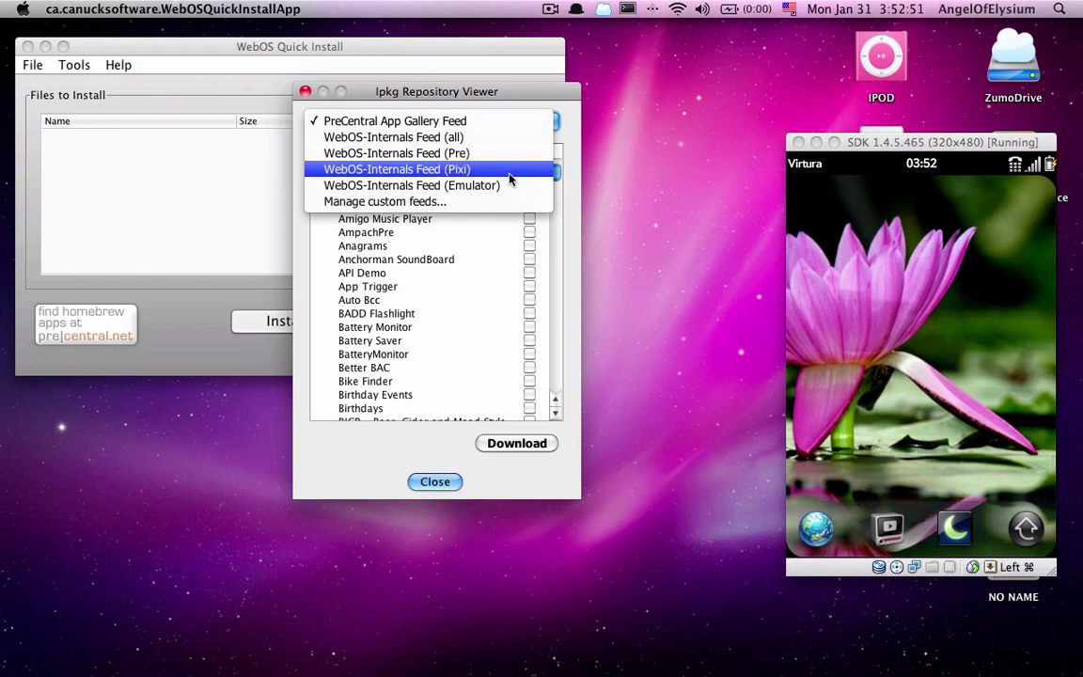
pyautogui.click(512, 188)
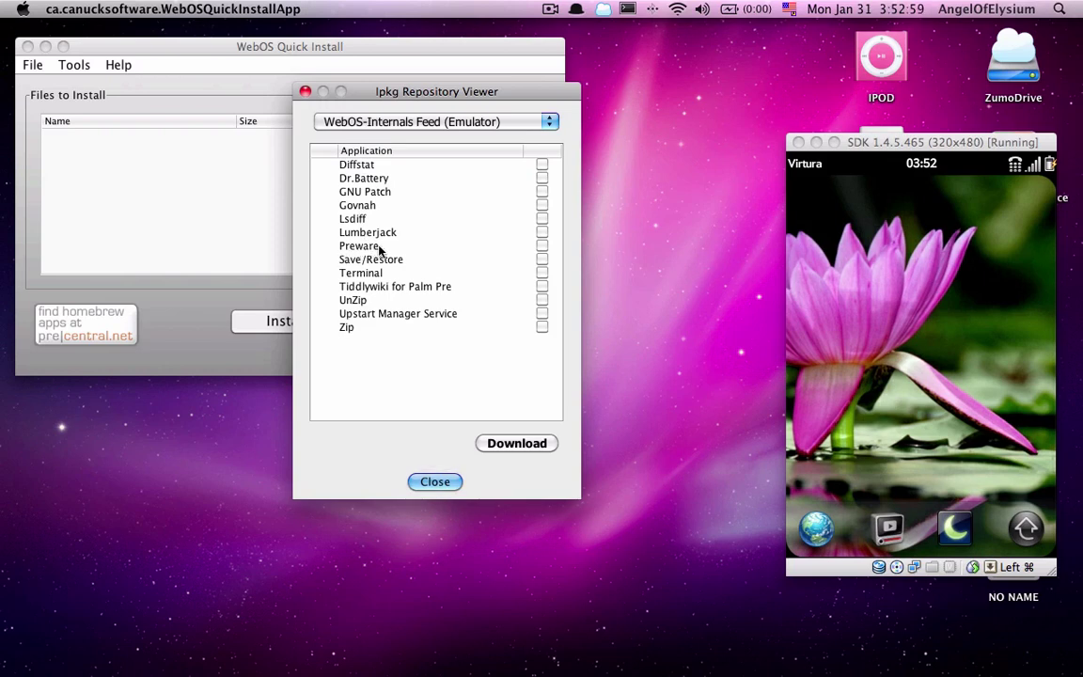
pyautogui.click(543, 245)
pyautogui.click(514, 449)
pyautogui.click(438, 483)
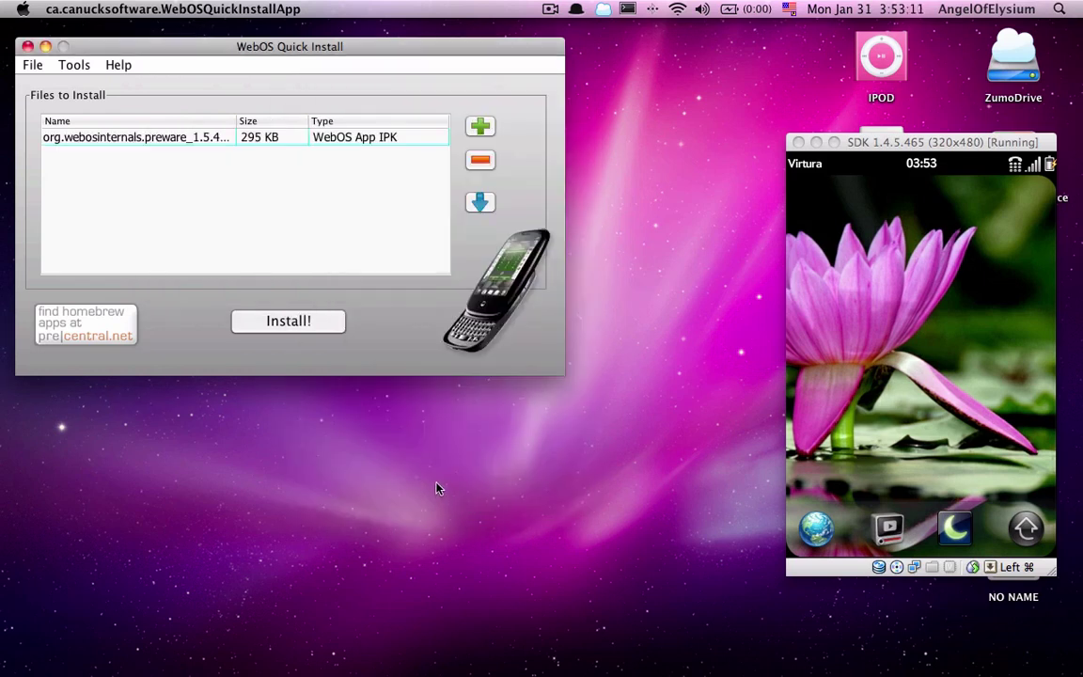
# - In the Quick Install options, set the device to use to USB Device and close the settings
pyautogui.click(247, 137)
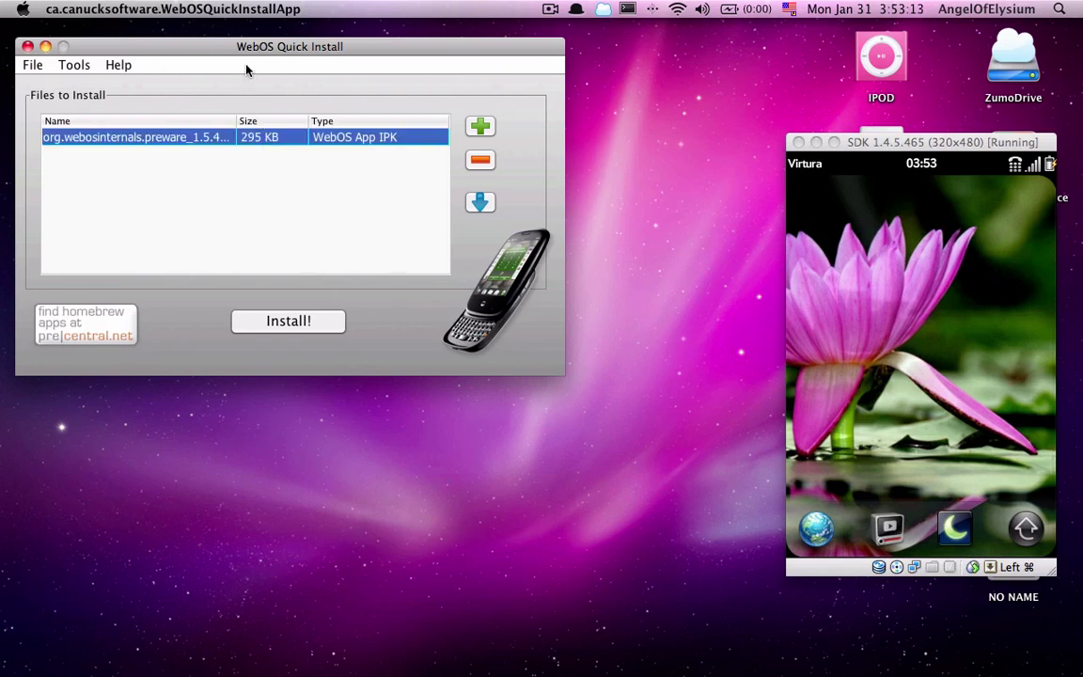
pyautogui.click(39, 66)
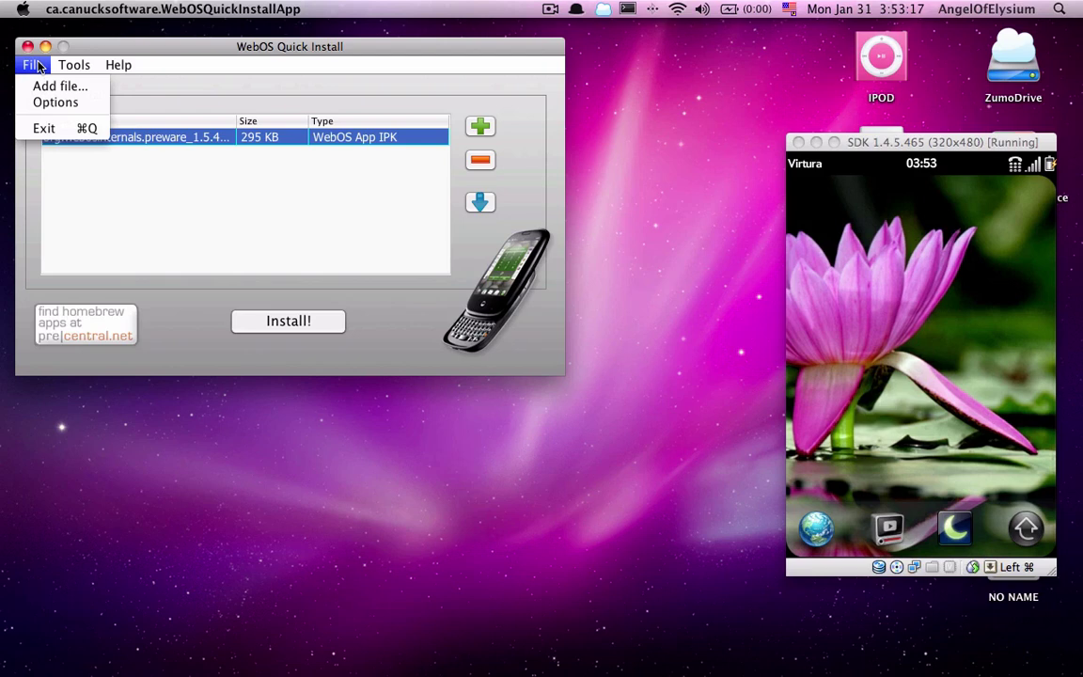
pyautogui.click(197, 58)
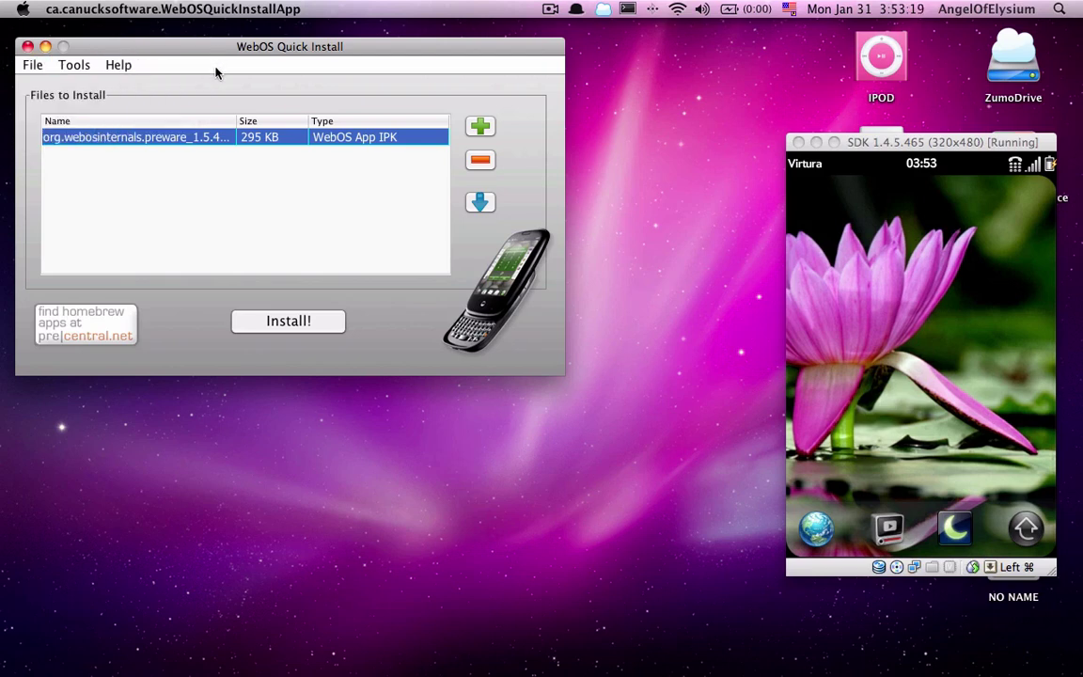
pyautogui.click(28, 65)
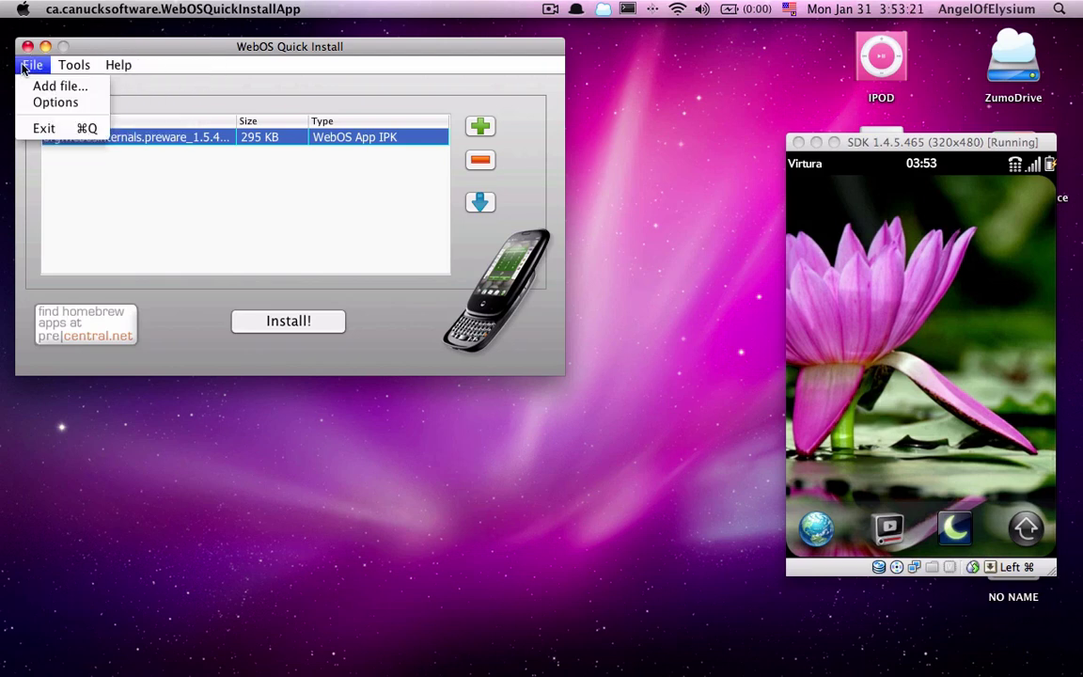
pyautogui.click(47, 104)
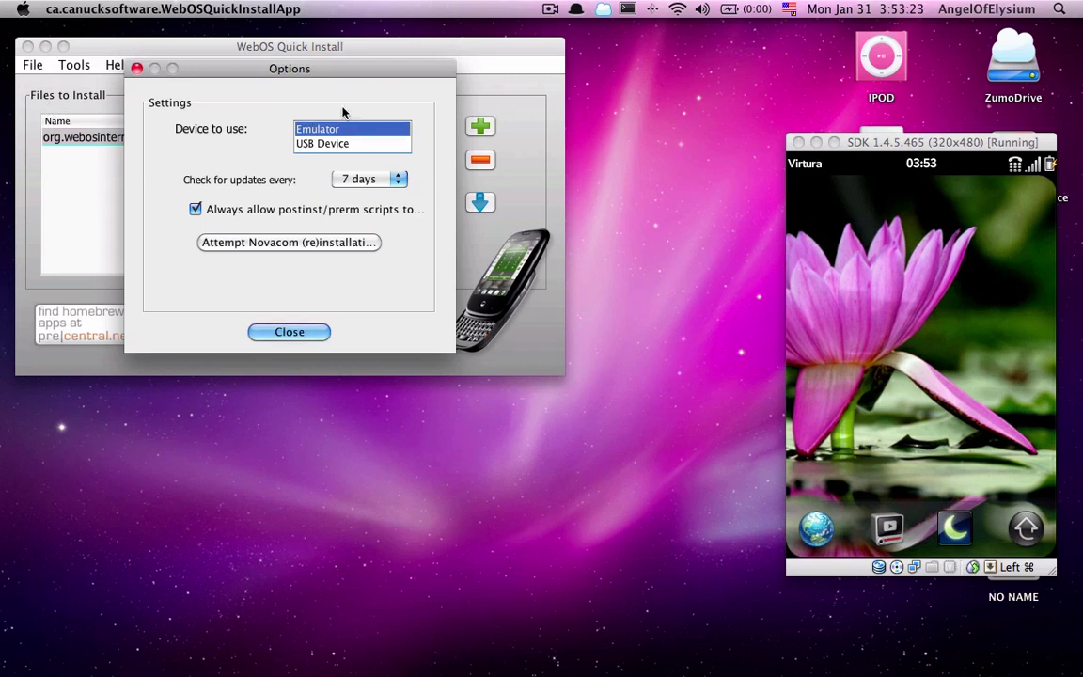
pyautogui.click(344, 145)
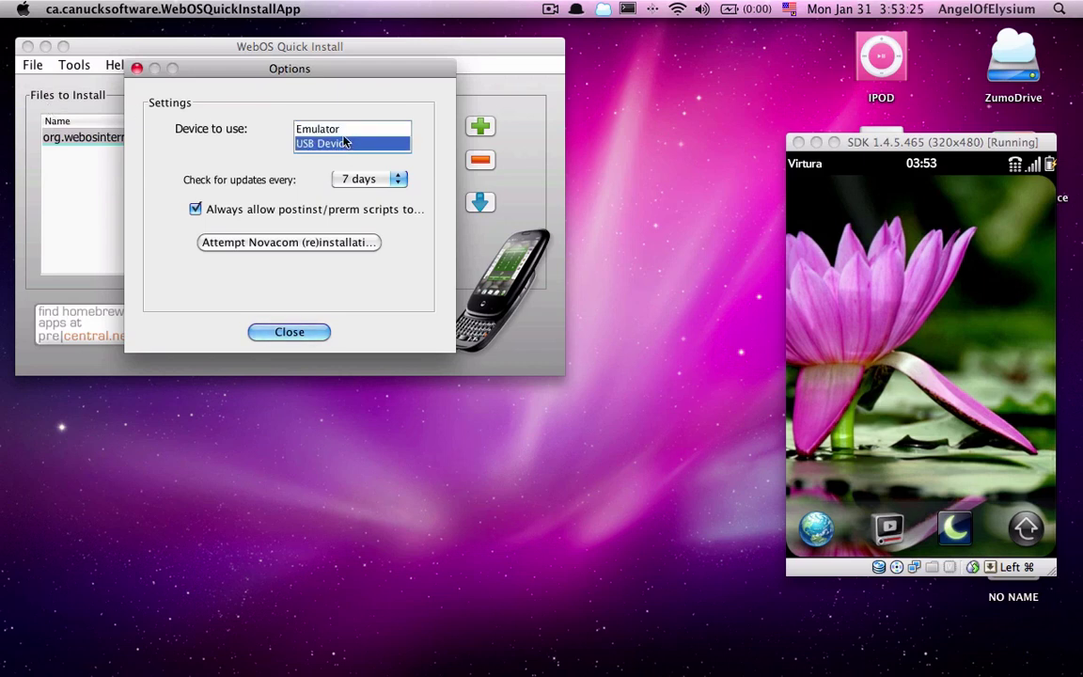
pyautogui.click(342, 129)
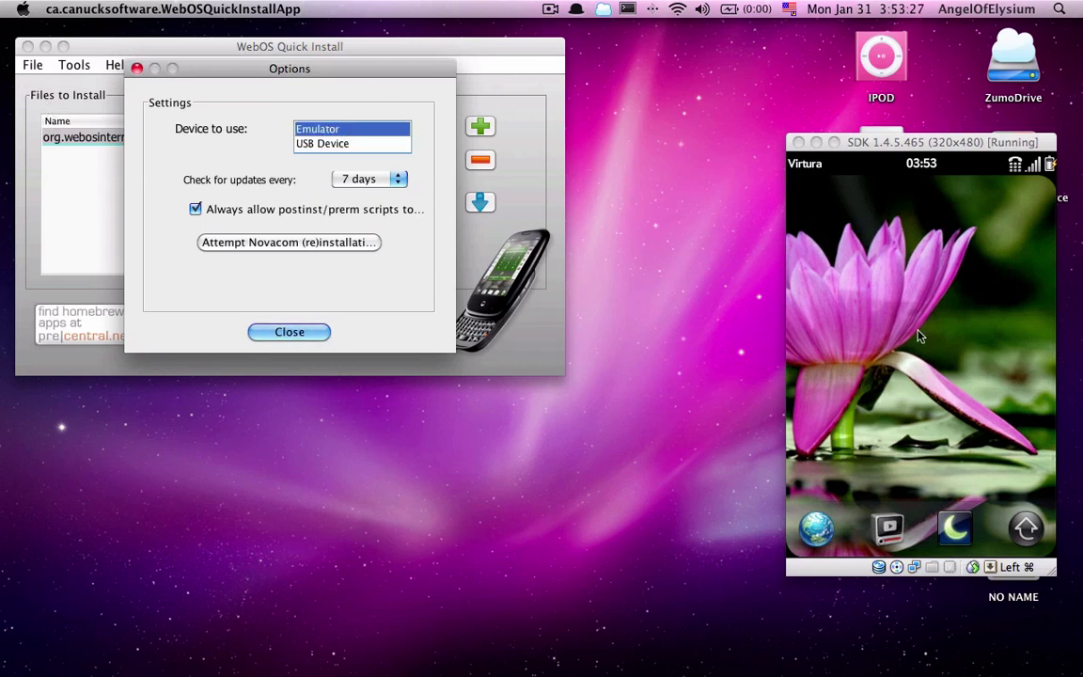
pyautogui.click(375, 143)
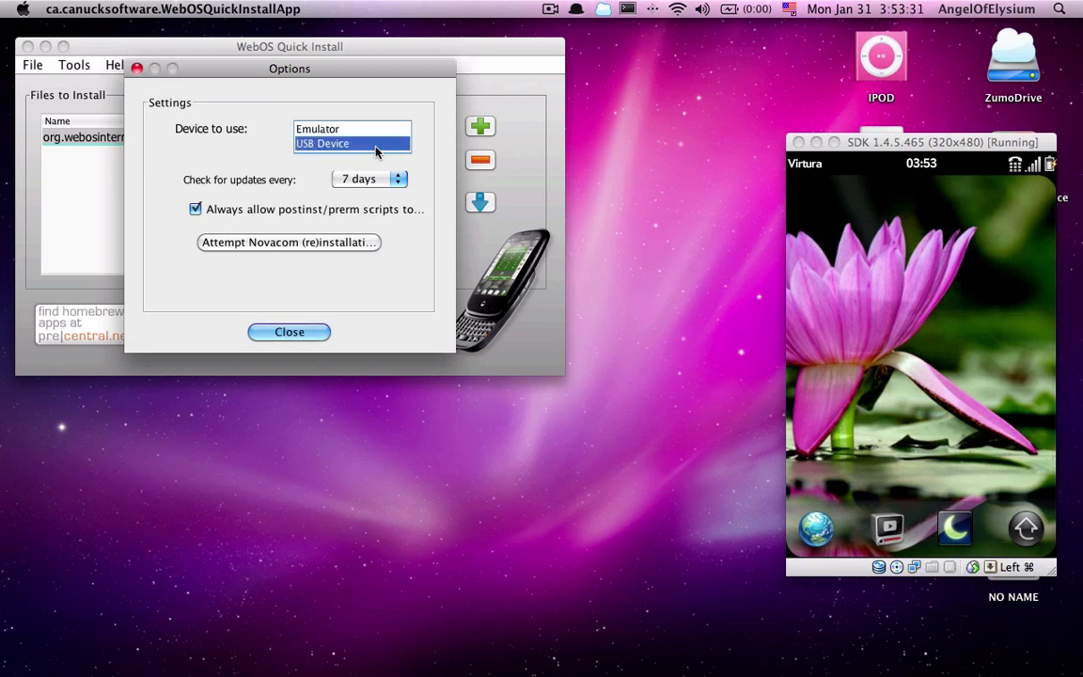
pyautogui.click(295, 333)
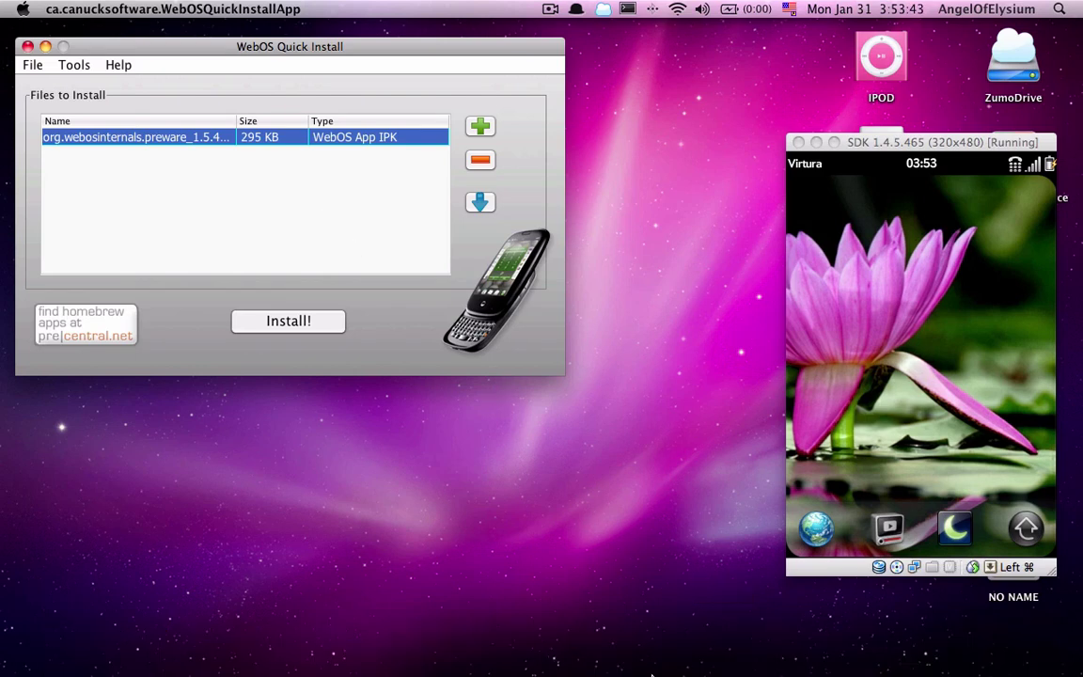
pyautogui.moveTo(508, 671)
pyautogui.click(480, 638)
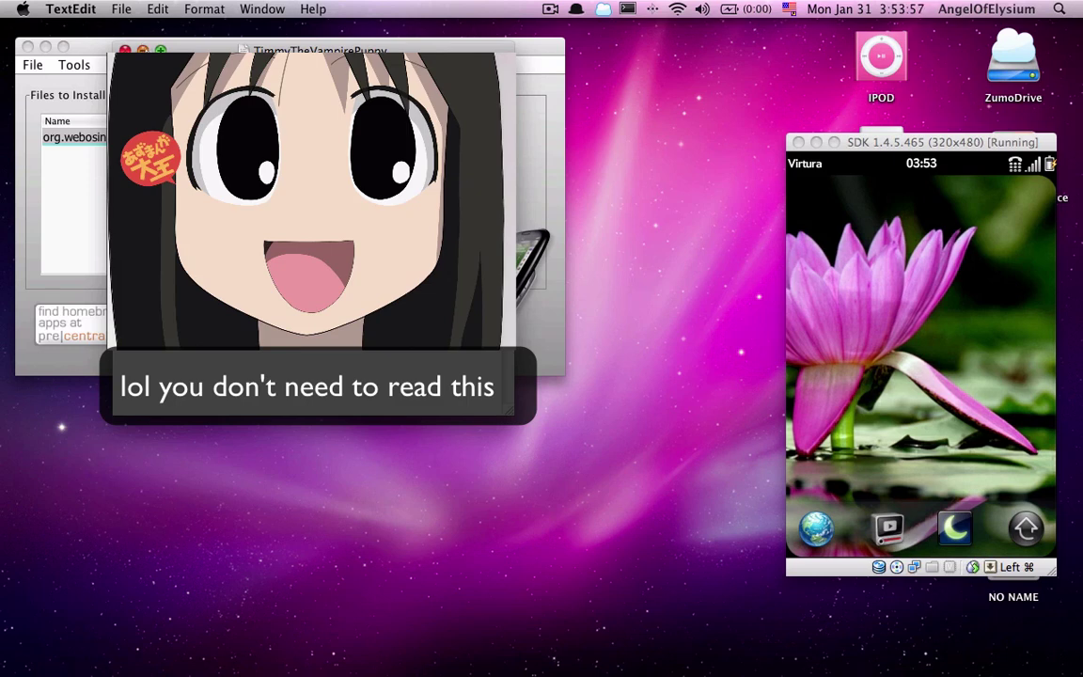
pyautogui.click(142, 50)
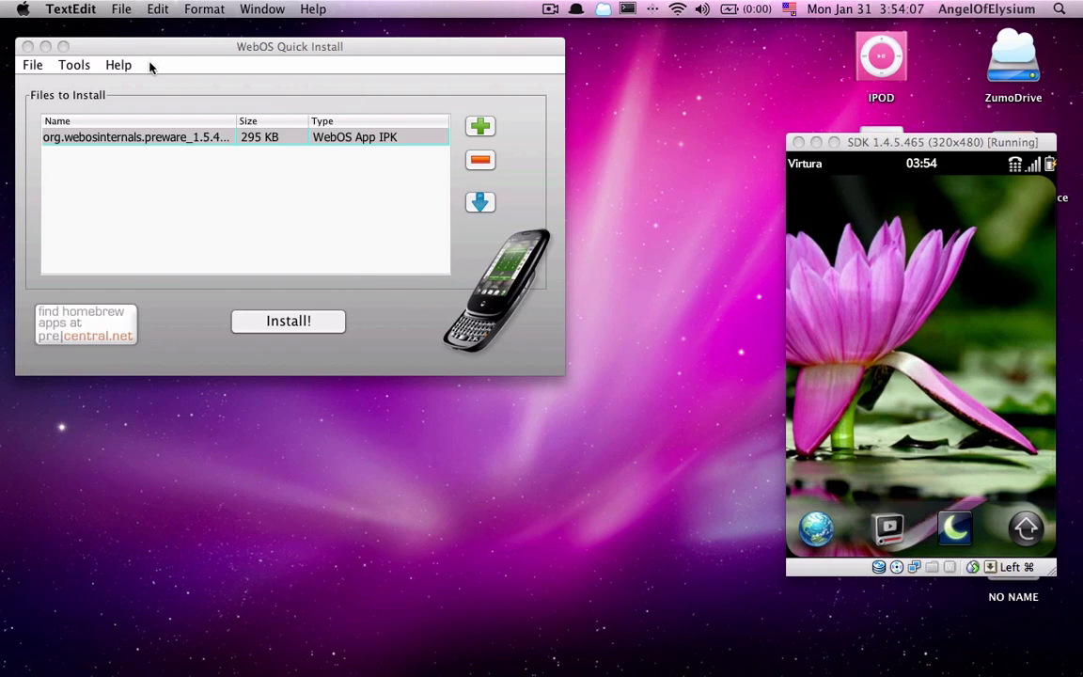
pyautogui.moveTo(665, 658)
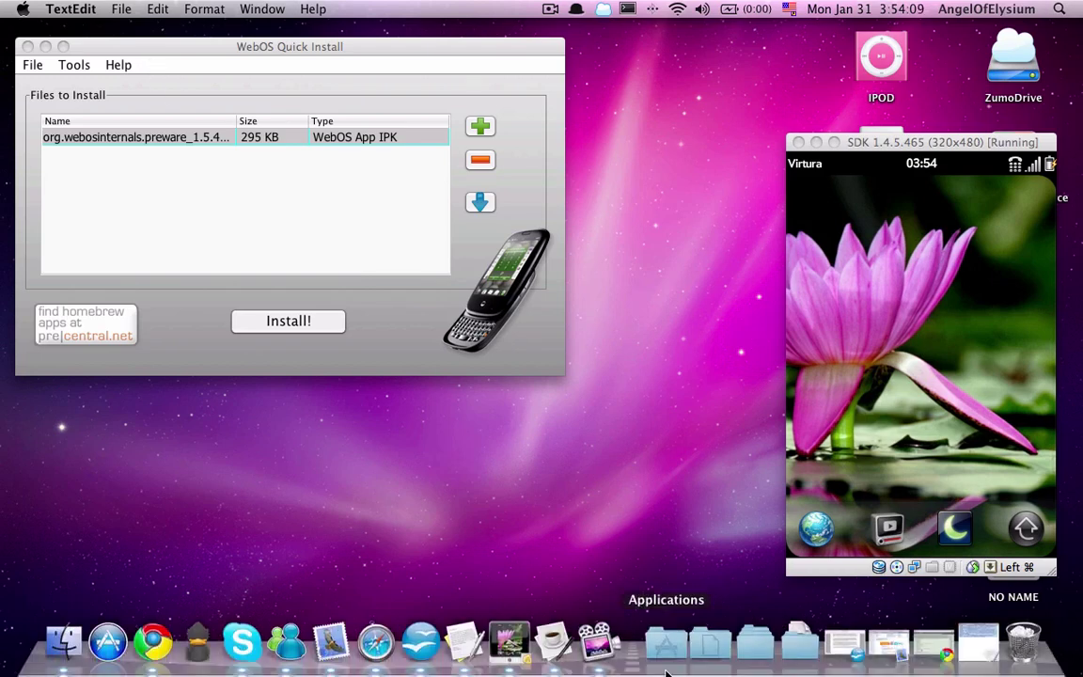
pyautogui.rightClick(464, 645)
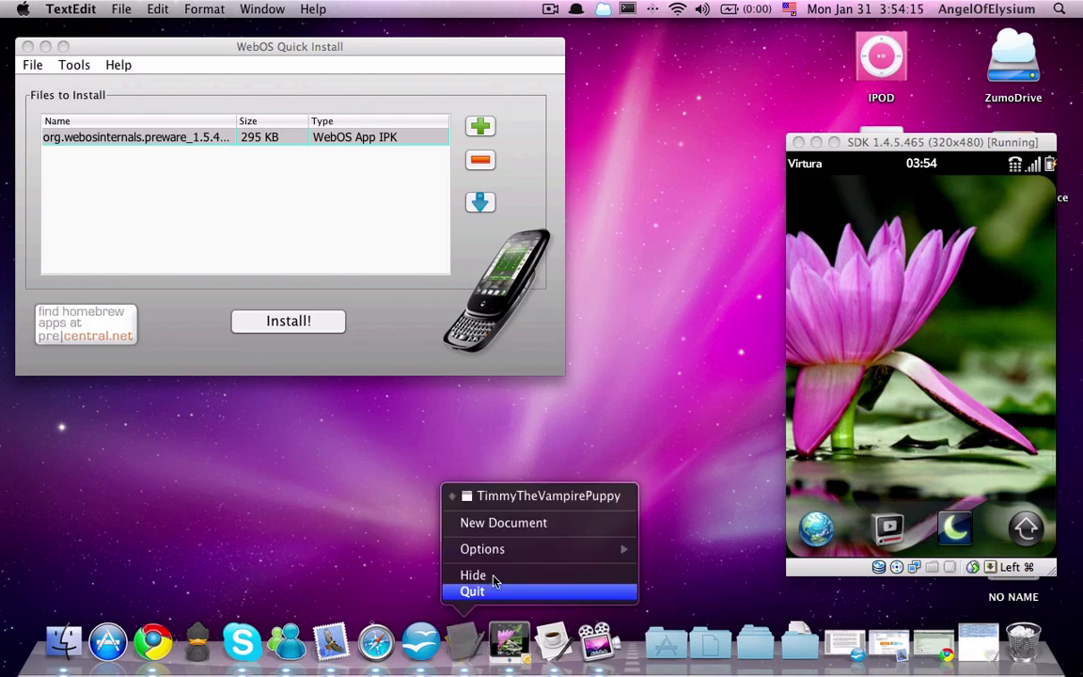
pyautogui.click(503, 526)
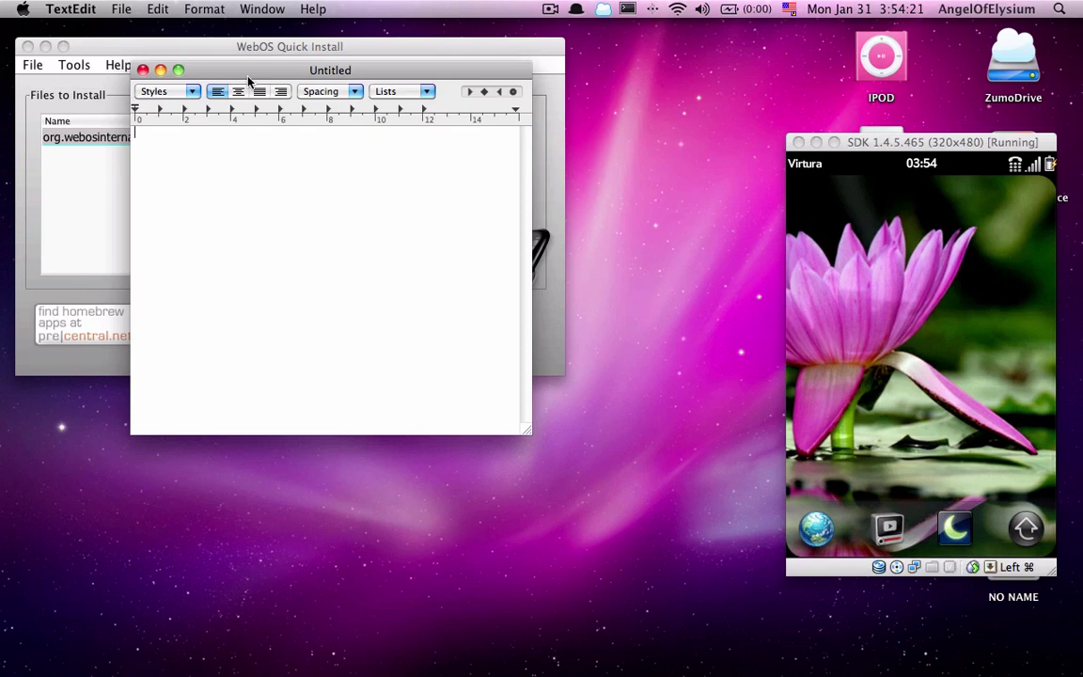
pyautogui.moveTo(247, 75)
pyautogui.mouseDown()
pyautogui.moveTo(288, 125)
pyautogui.moveTo(388, 184)
pyautogui.mouseUp()
pyautogui.click(871, 237)
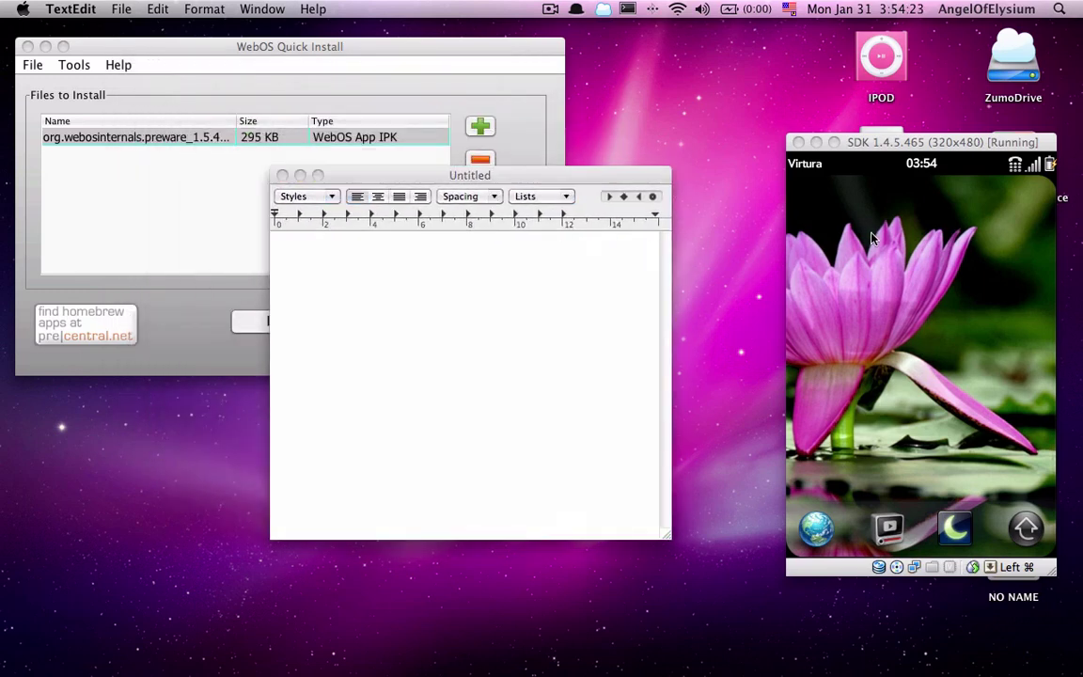
pyautogui.click(282, 175)
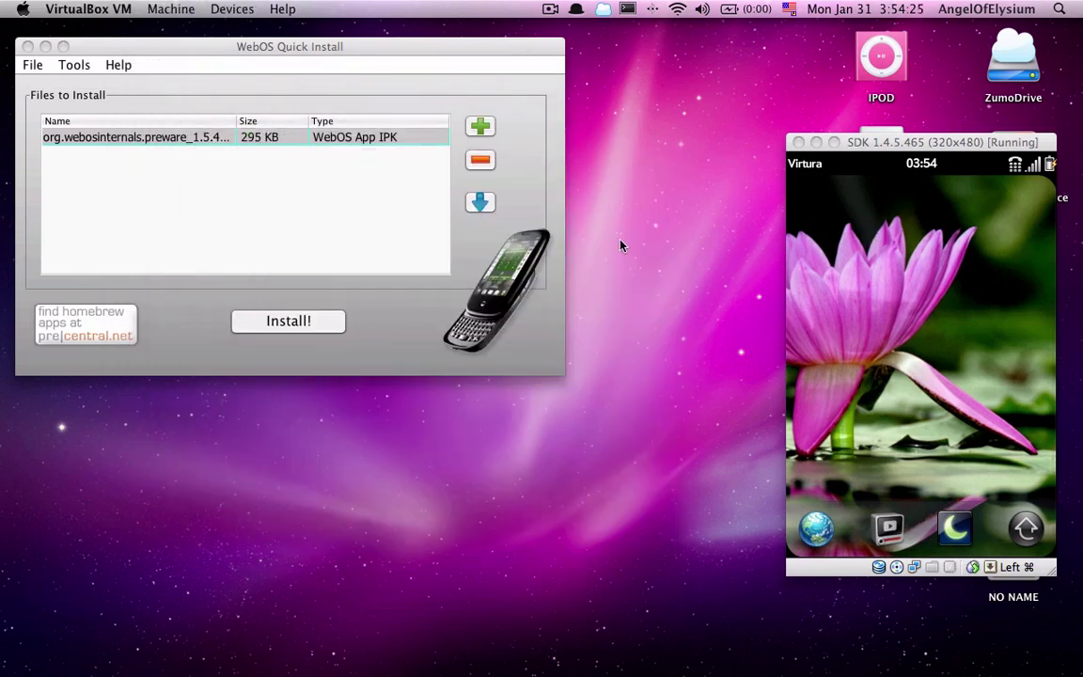
# - Move the SDK emulator window beside the WebOS Quick Install window and open the phone's app launcher
pyautogui.moveTo(871, 141); pyautogui.dragTo(662, 125)
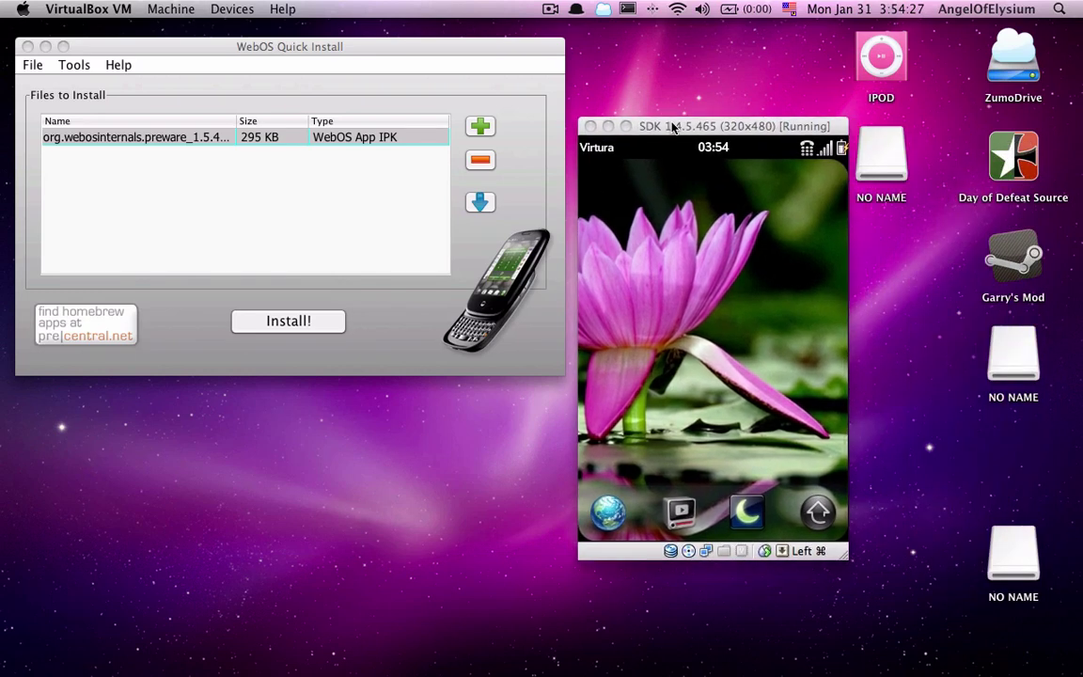
pyautogui.click(704, 268)
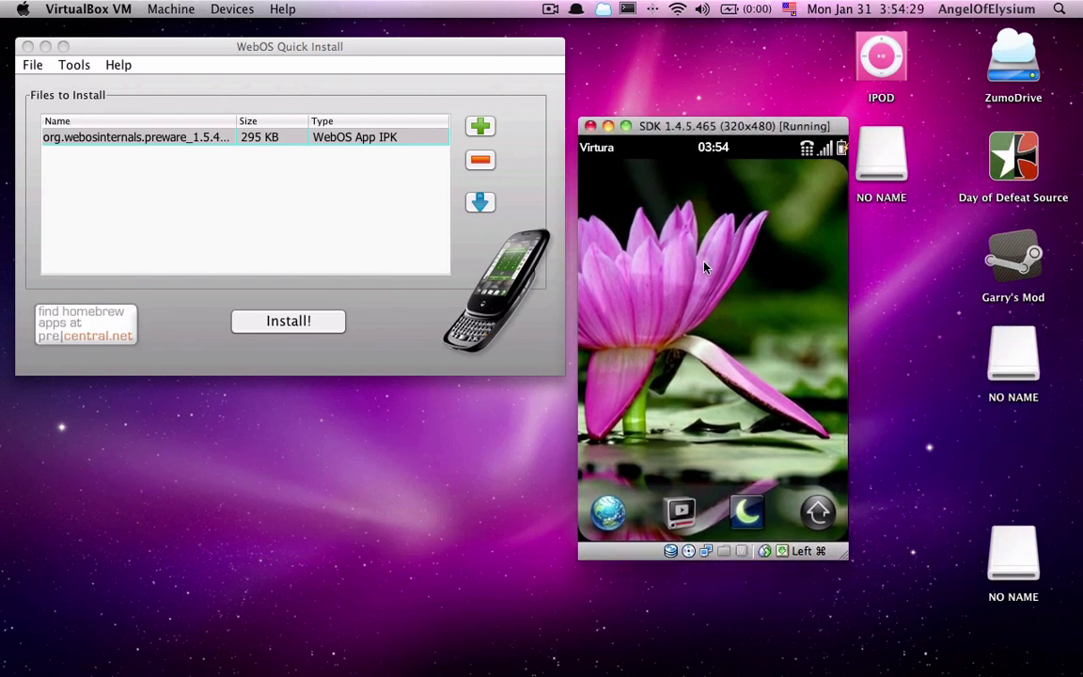
pyautogui.click(736, 475)
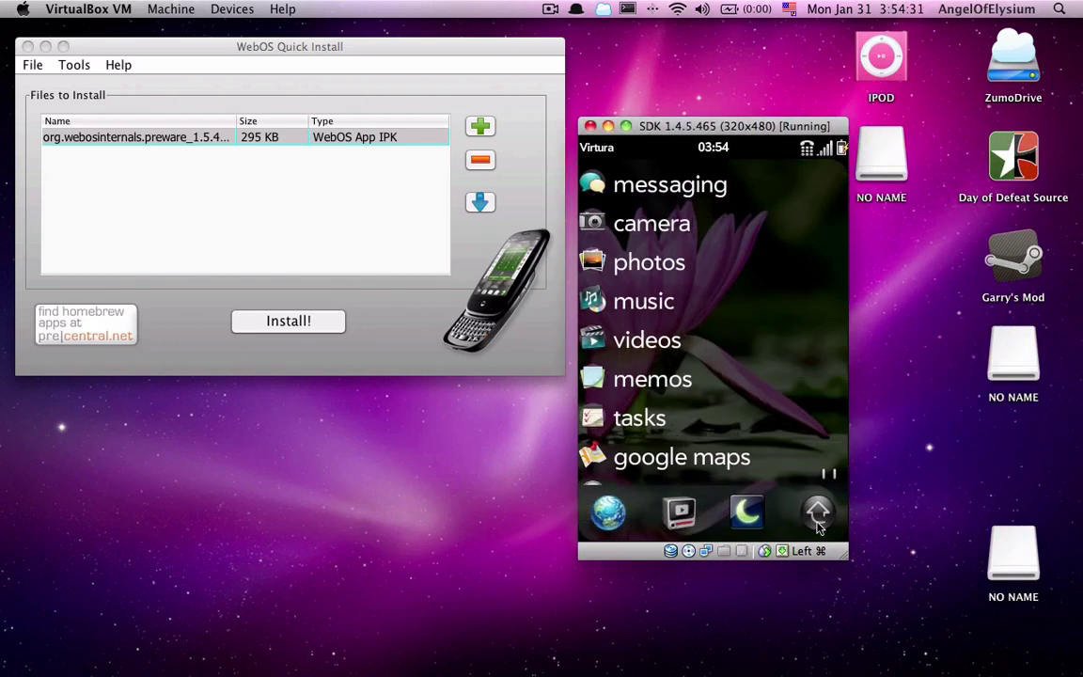
# - Search the emulated phone for upupdowndownleftrightleftrightbastart and open the Developer Mode Enabler
pyautogui.press('space')
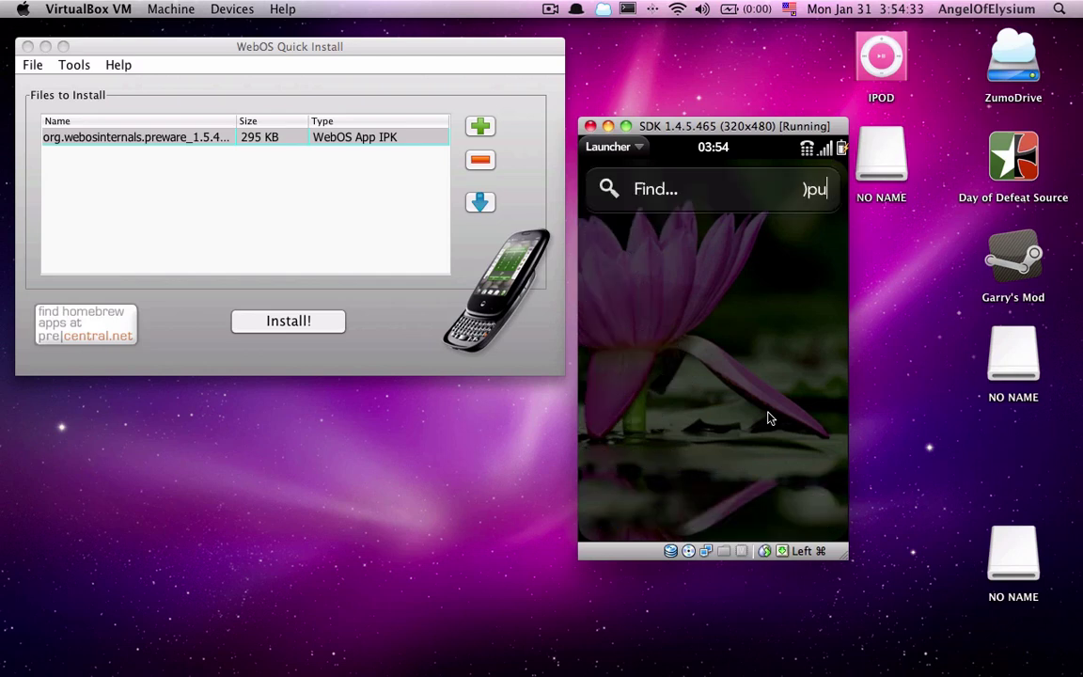
pyautogui.press('BackSpace')
pyautogui.write('up')
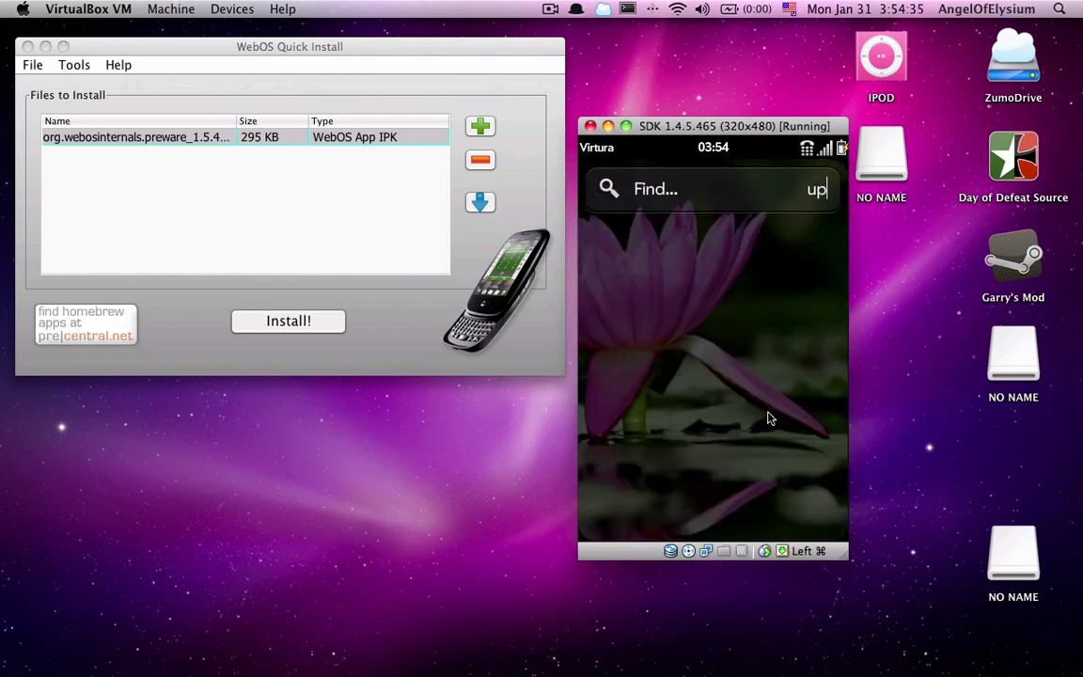
pyautogui.write('updowndownlef')
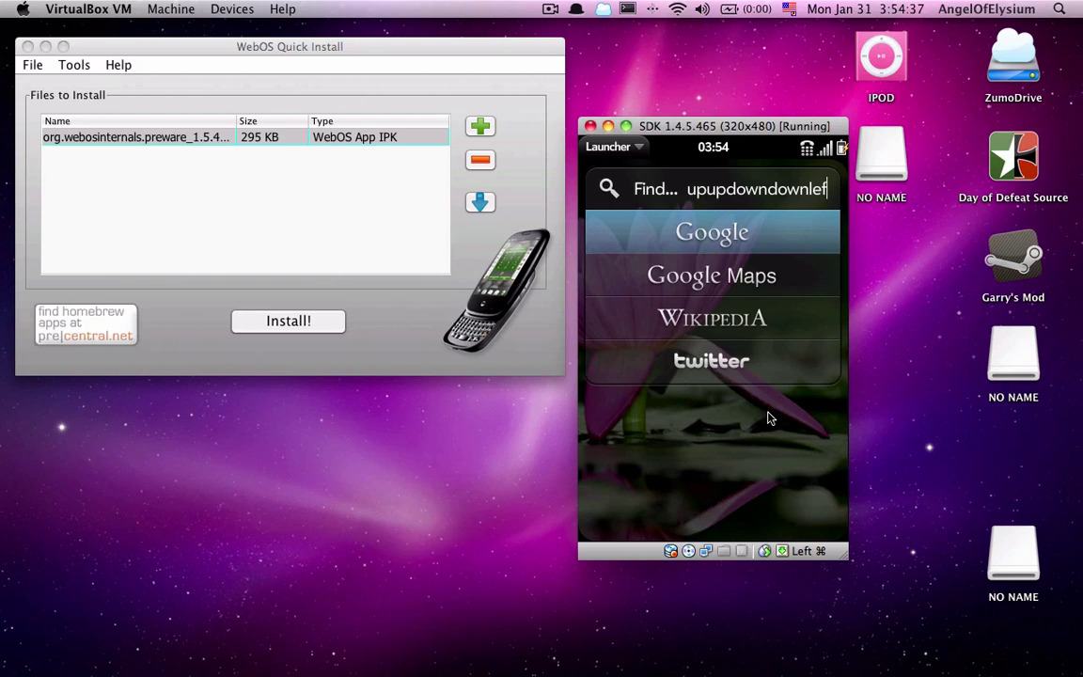
pyautogui.write('trightleftr')
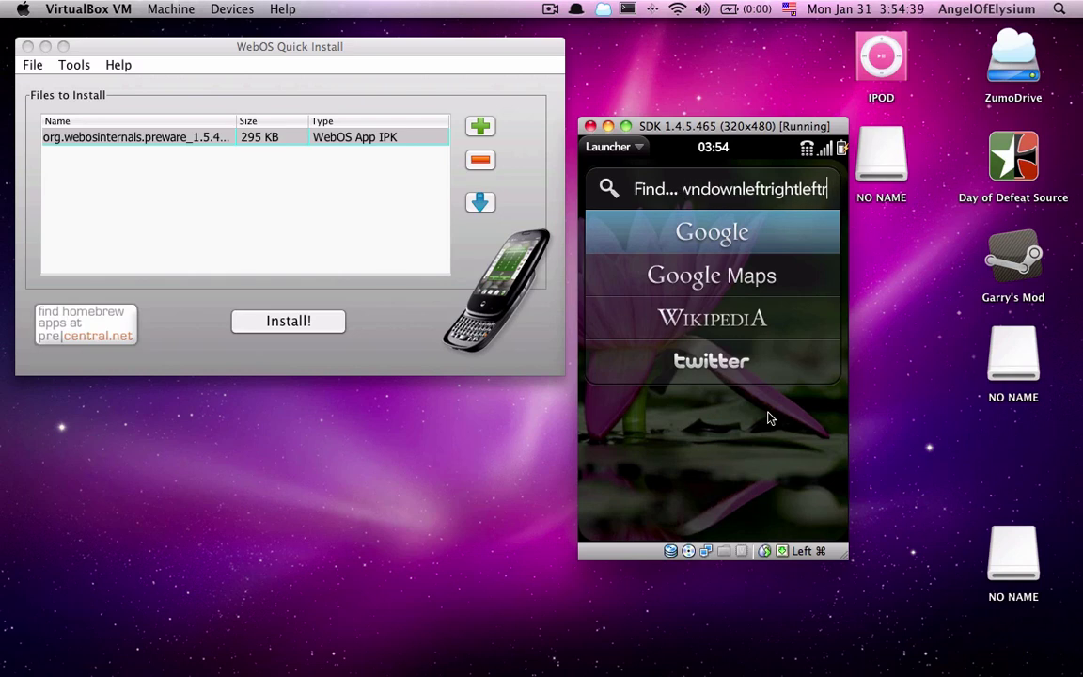
pyautogui.write('ightbastart')
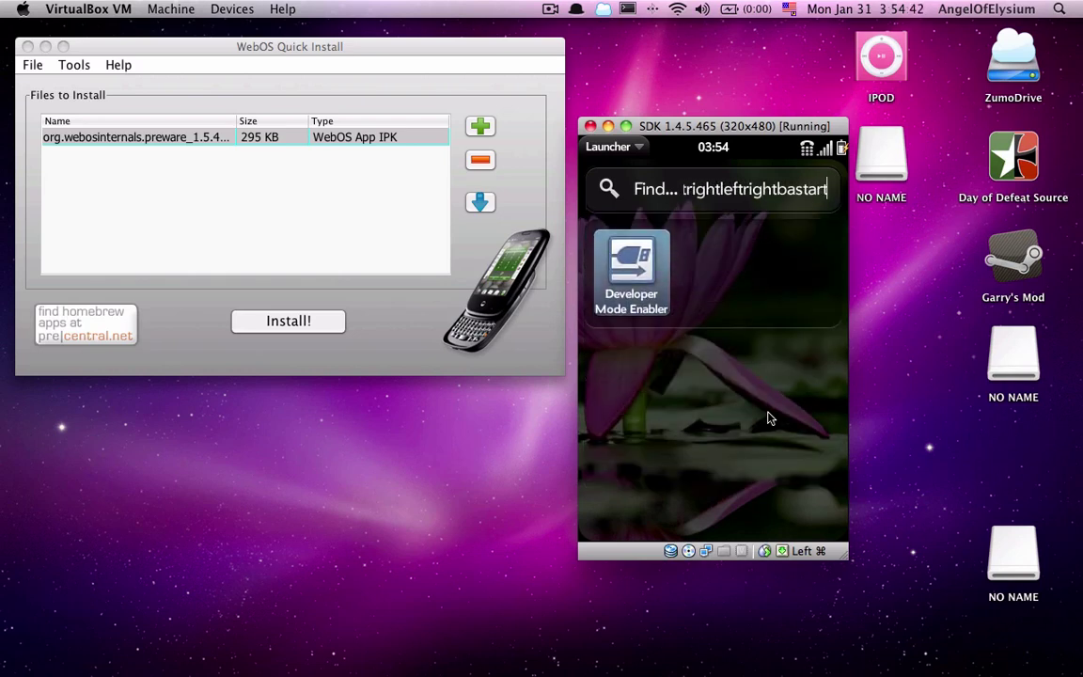
pyautogui.click(670, 295)
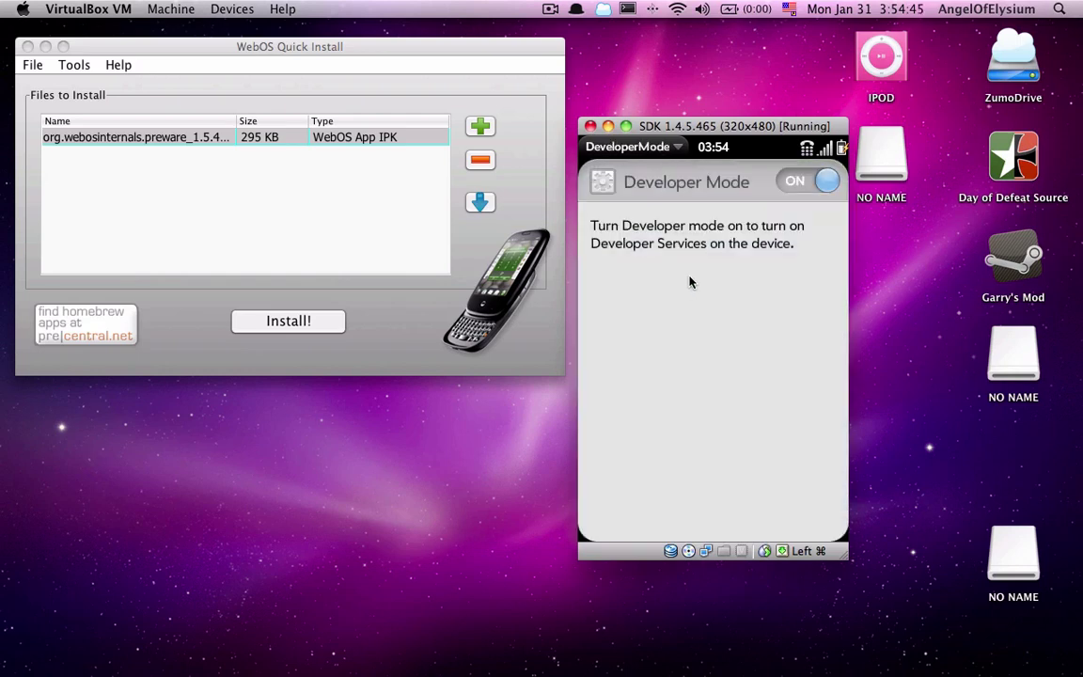
# - Dismiss the Developer Mode card on the emulated phone and switch back to WebOS Quick Install
pyautogui.click(795, 182)
pyautogui.press('Home')
pyautogui.moveTo(702, 391); pyautogui.dragTo(697, 276)
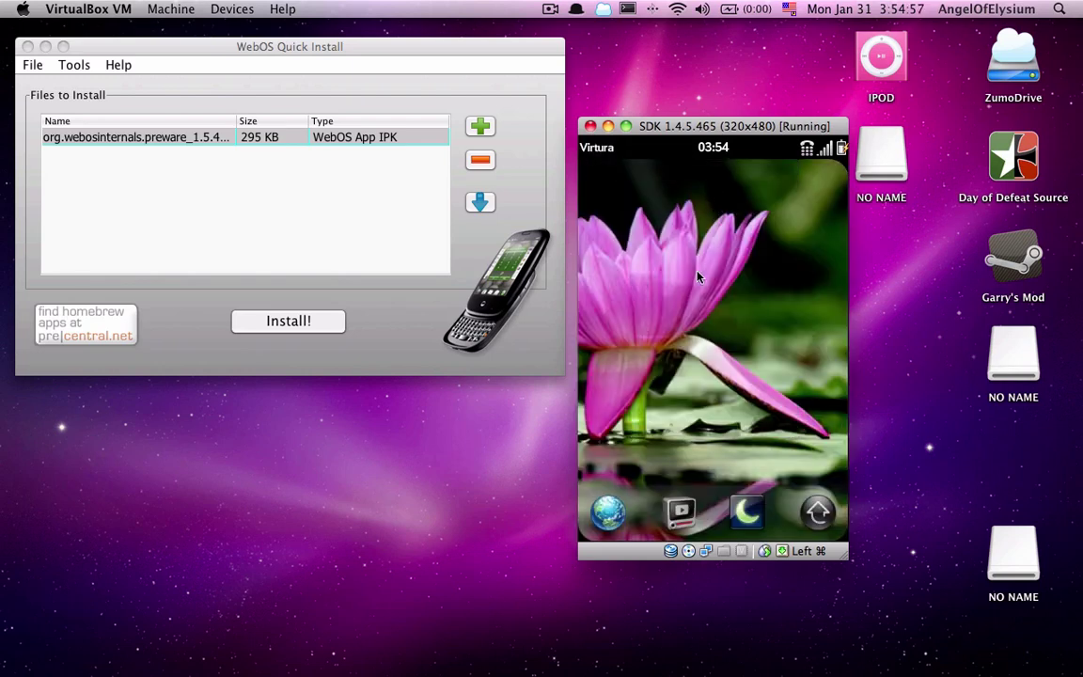
pyautogui.click(149, 114)
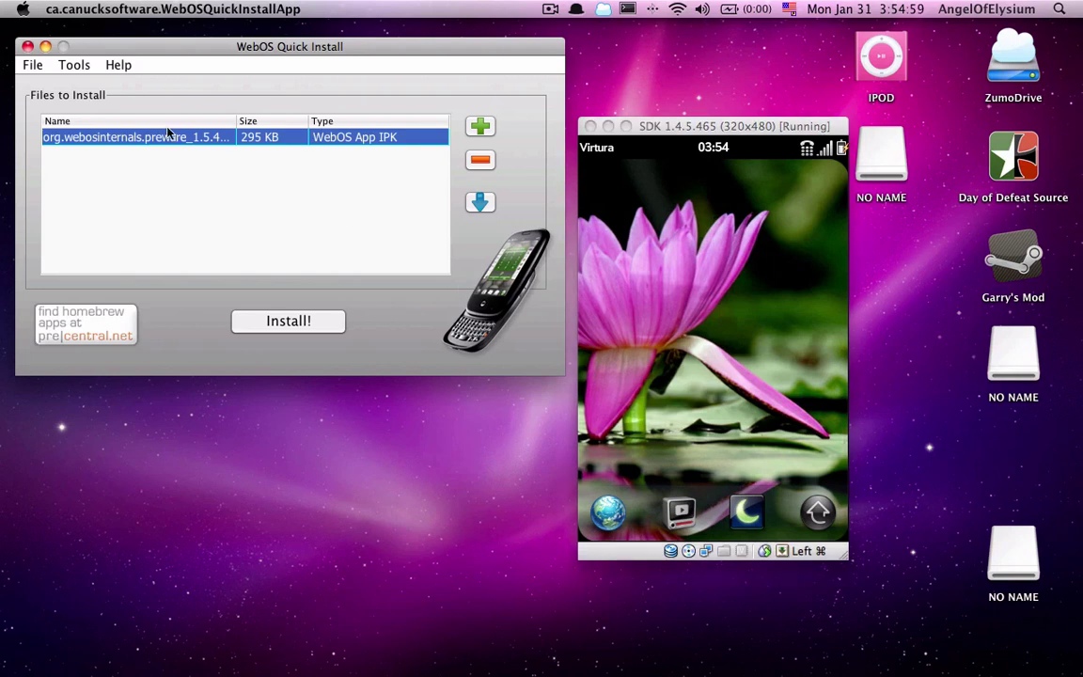
# - Set the device to use to Emulator in the Quick Install options and install the queued Preware package
pyautogui.click(32, 64)
pyautogui.click(44, 99)
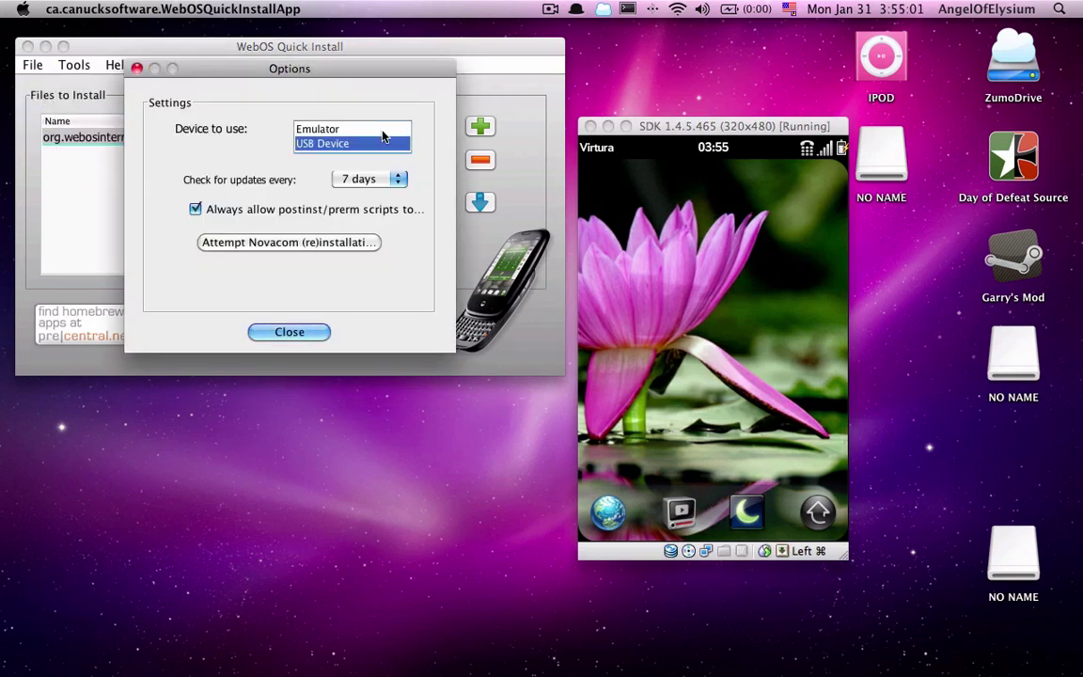
pyautogui.click(343, 129)
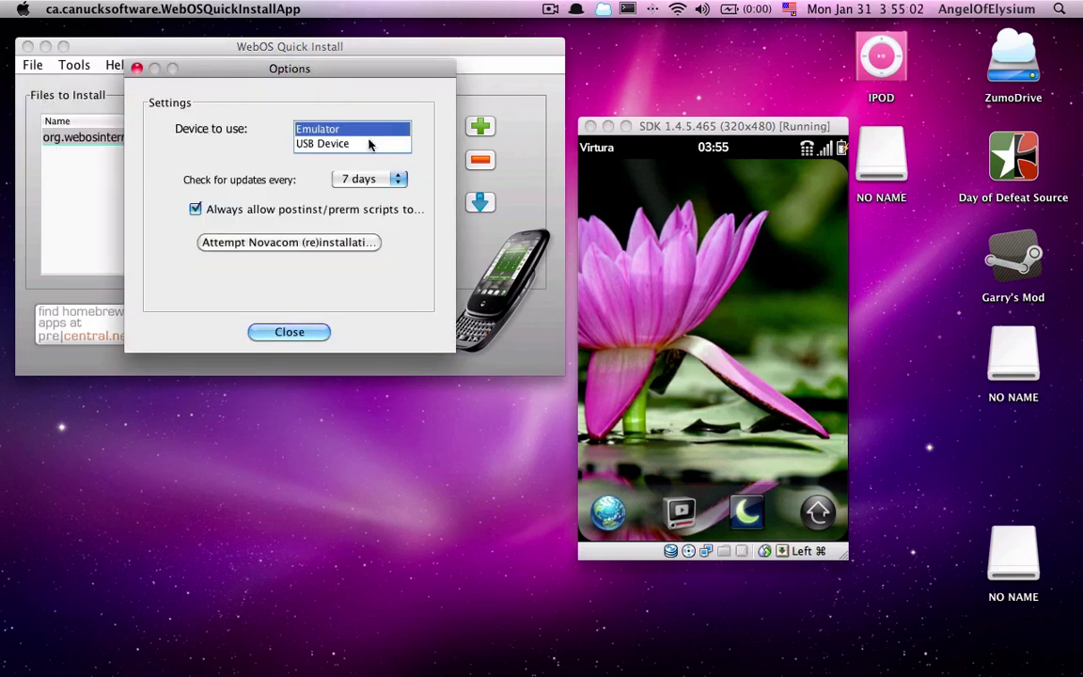
pyautogui.click(320, 331)
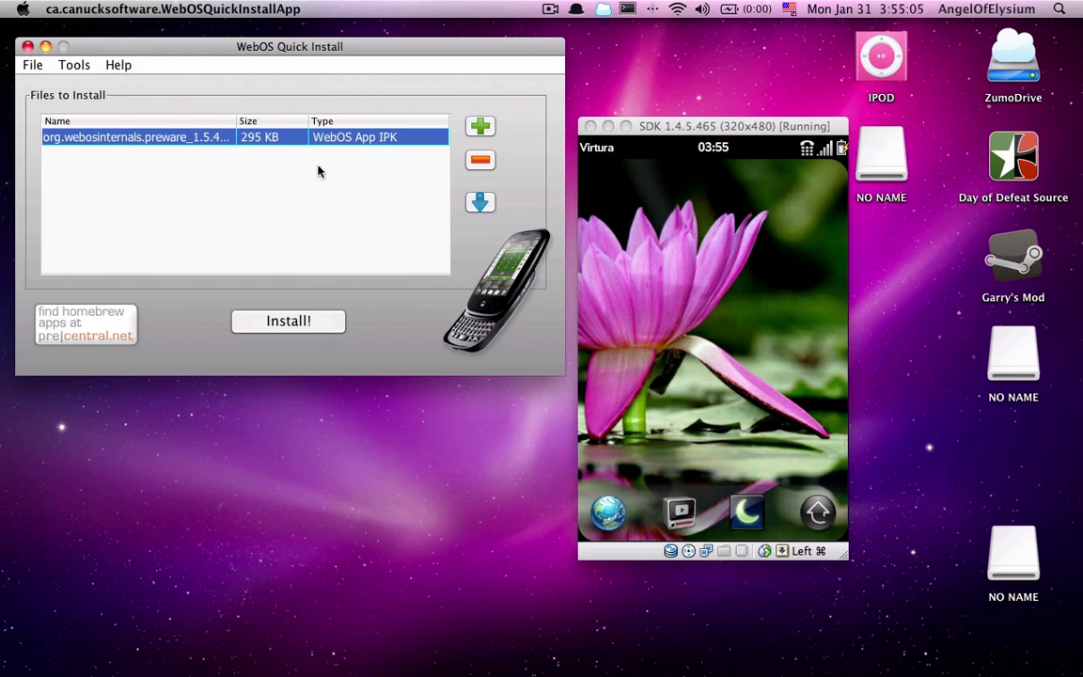
pyautogui.click(276, 327)
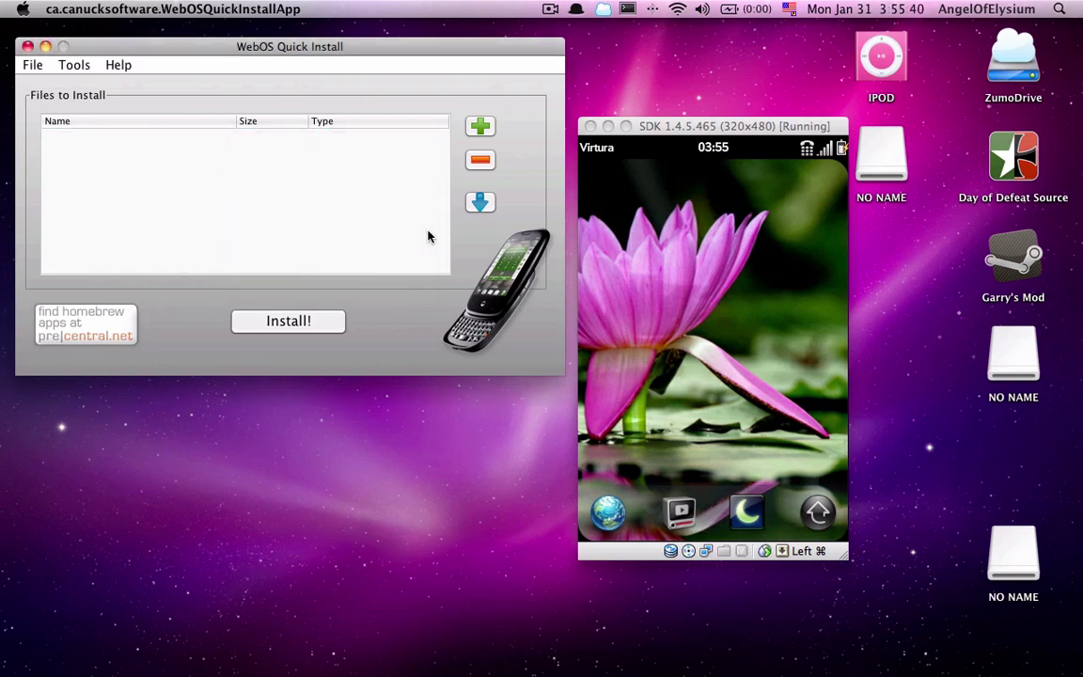
# - Switch to the SDK emulator, open the phone's app launcher and start Preware
pyautogui.click(674, 228)
pyautogui.press('Home')
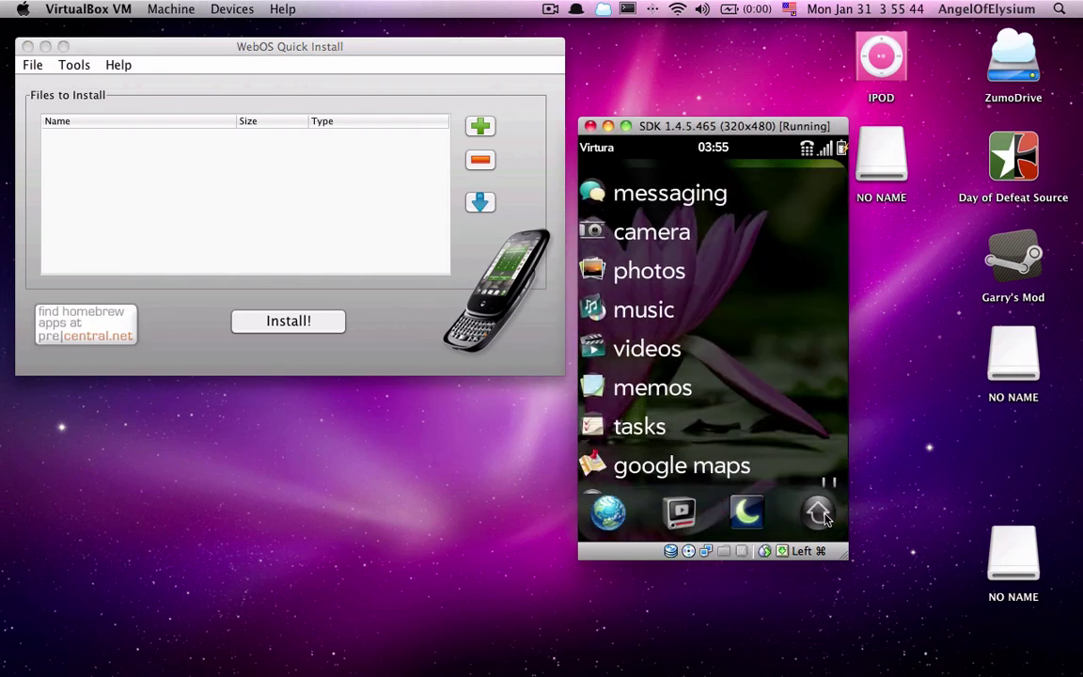
pyautogui.moveTo(707, 440); pyautogui.dragTo(743, 236)
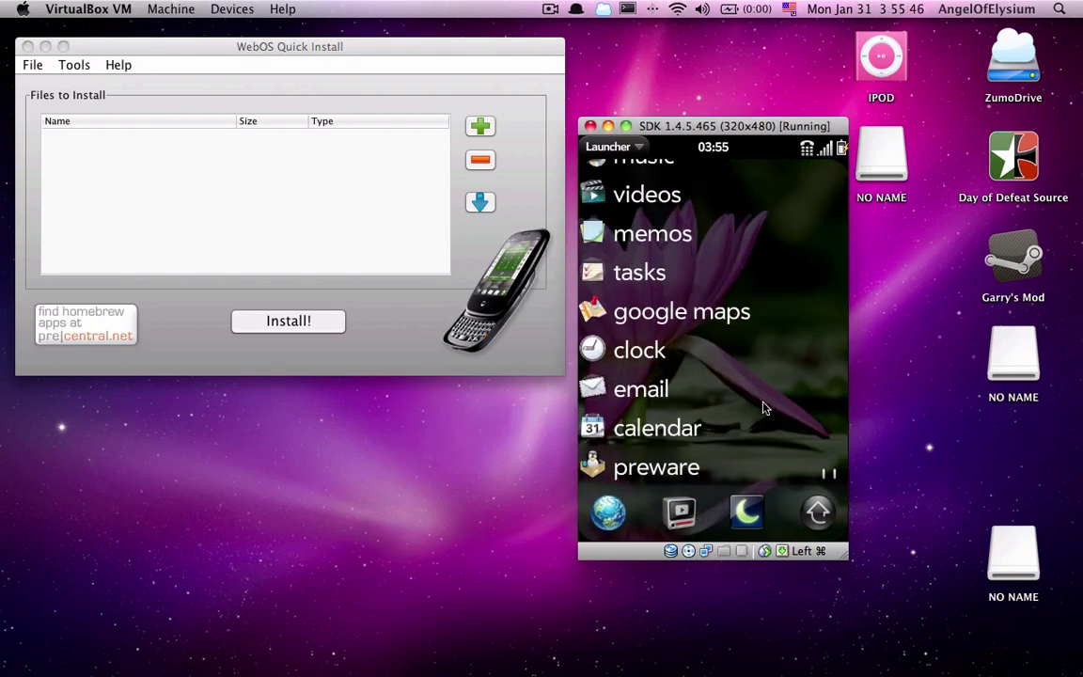
pyautogui.click(609, 470)
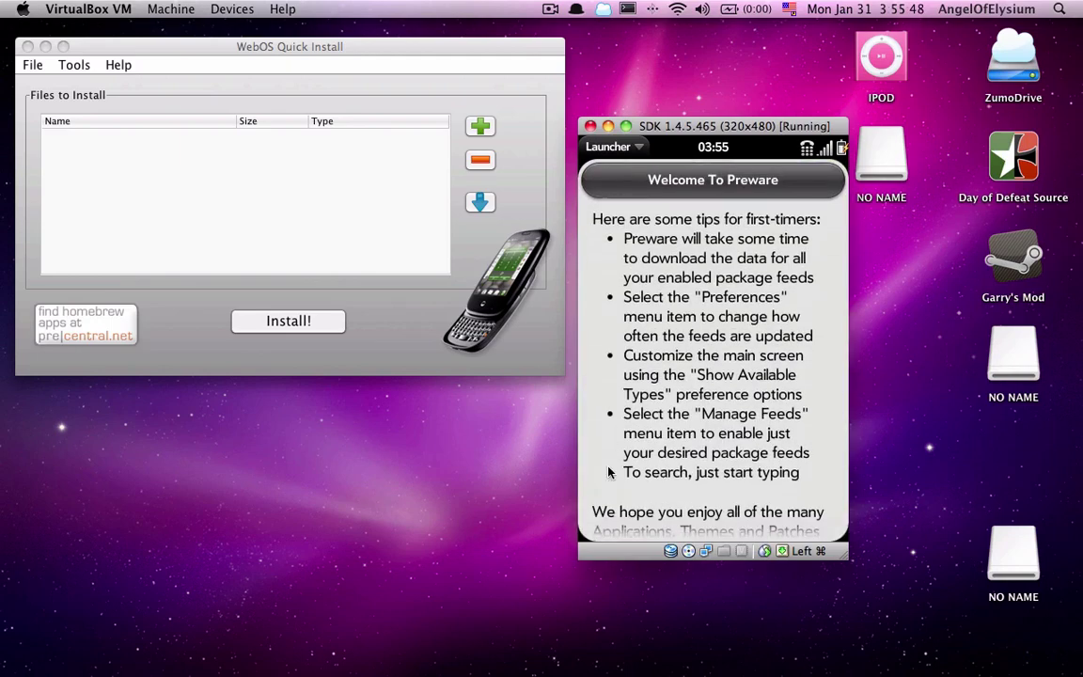
# - Read through Preware's first-time welcome tips and continue to its main screen
pyautogui.moveTo(677, 398); pyautogui.dragTo(756, 460)
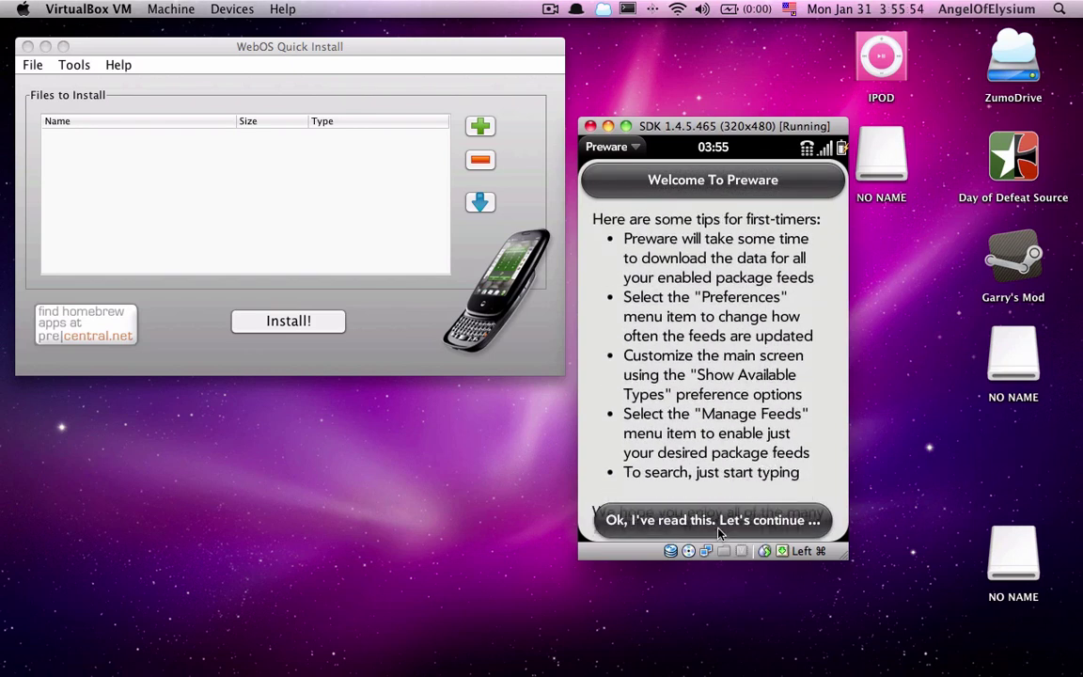
pyautogui.moveTo(738, 503); pyautogui.dragTo(741, 475)
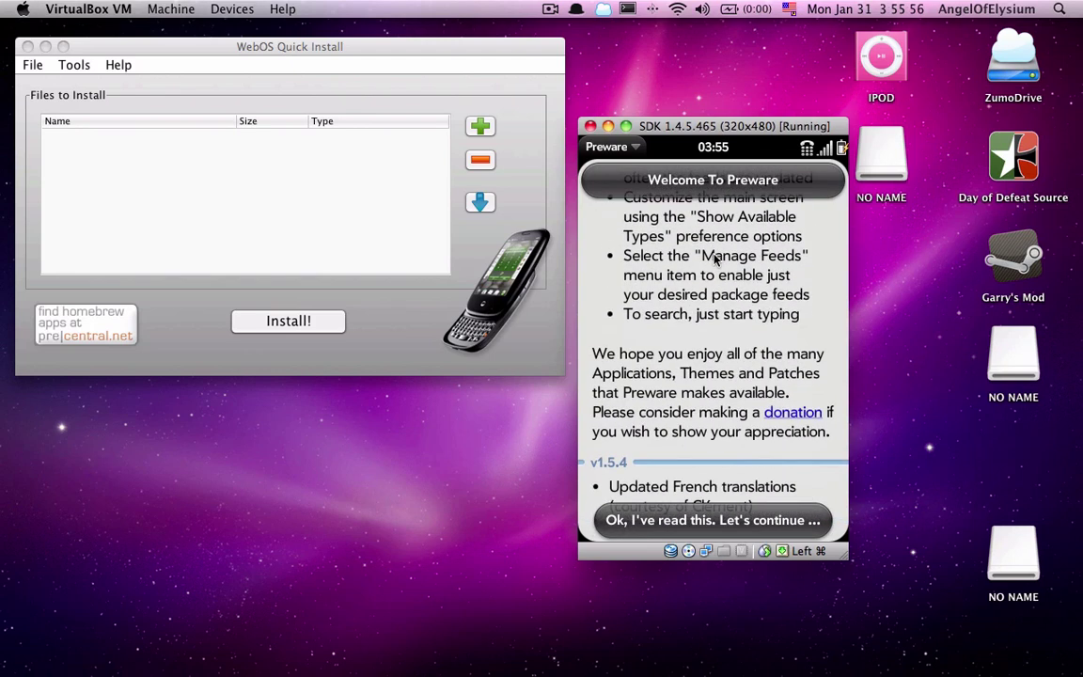
pyautogui.click(714, 522)
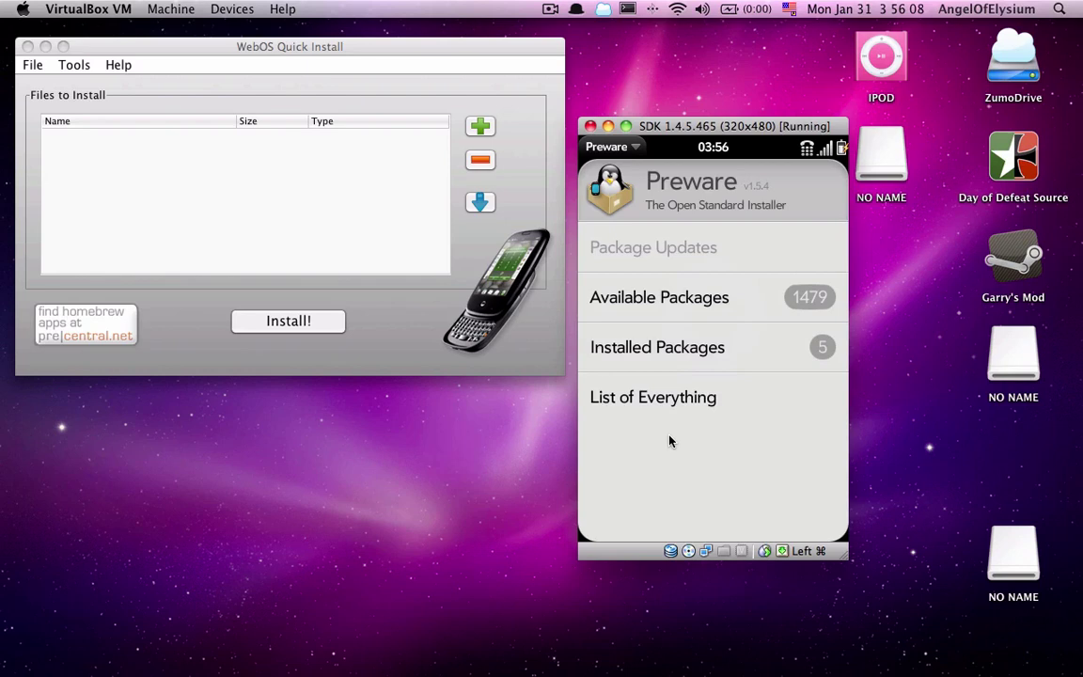
# - Open Preware's Available Packages and look over the package types offered
pyautogui.click(747, 315)
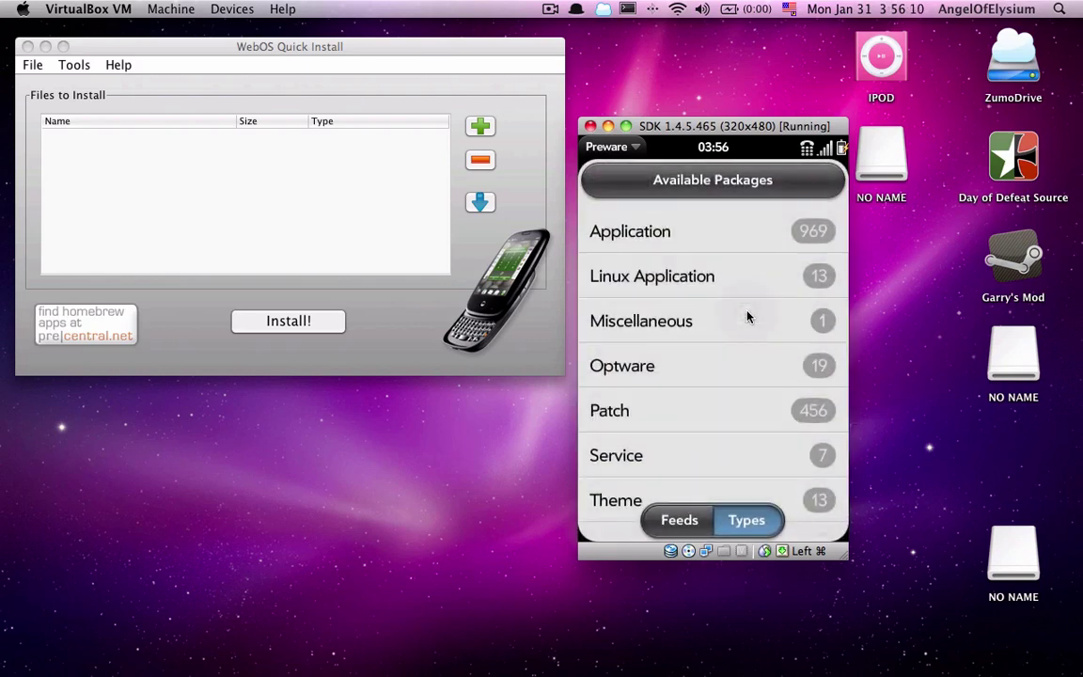
pyautogui.moveTo(742, 381); pyautogui.dragTo(736, 503)
pyautogui.moveTo(698, 416); pyautogui.dragTo(706, 386)
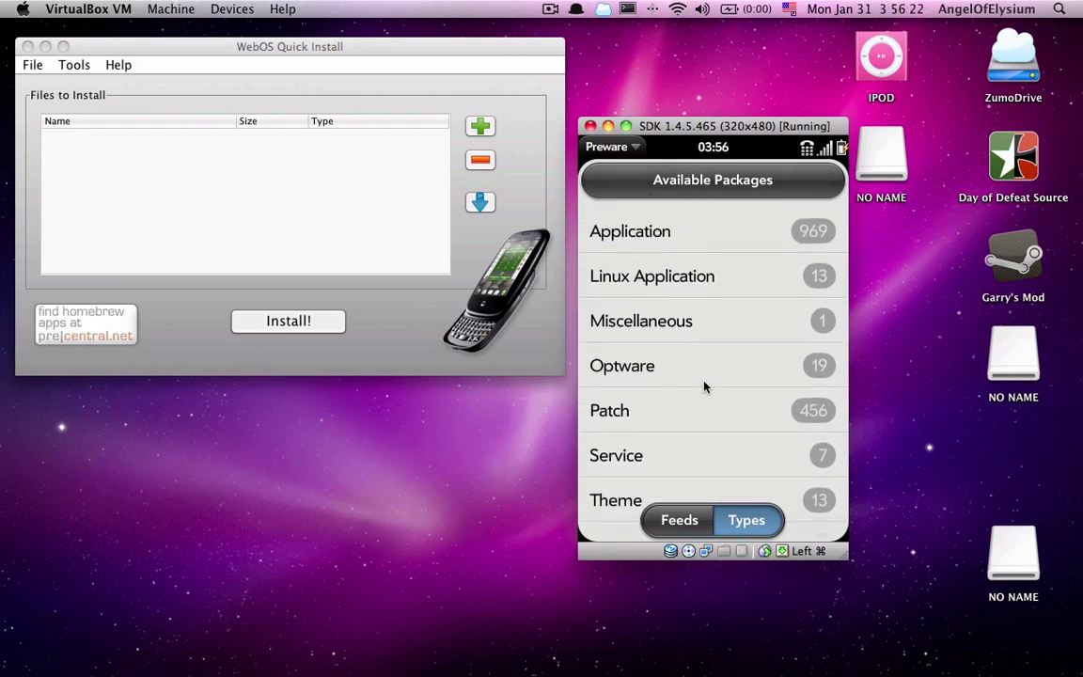